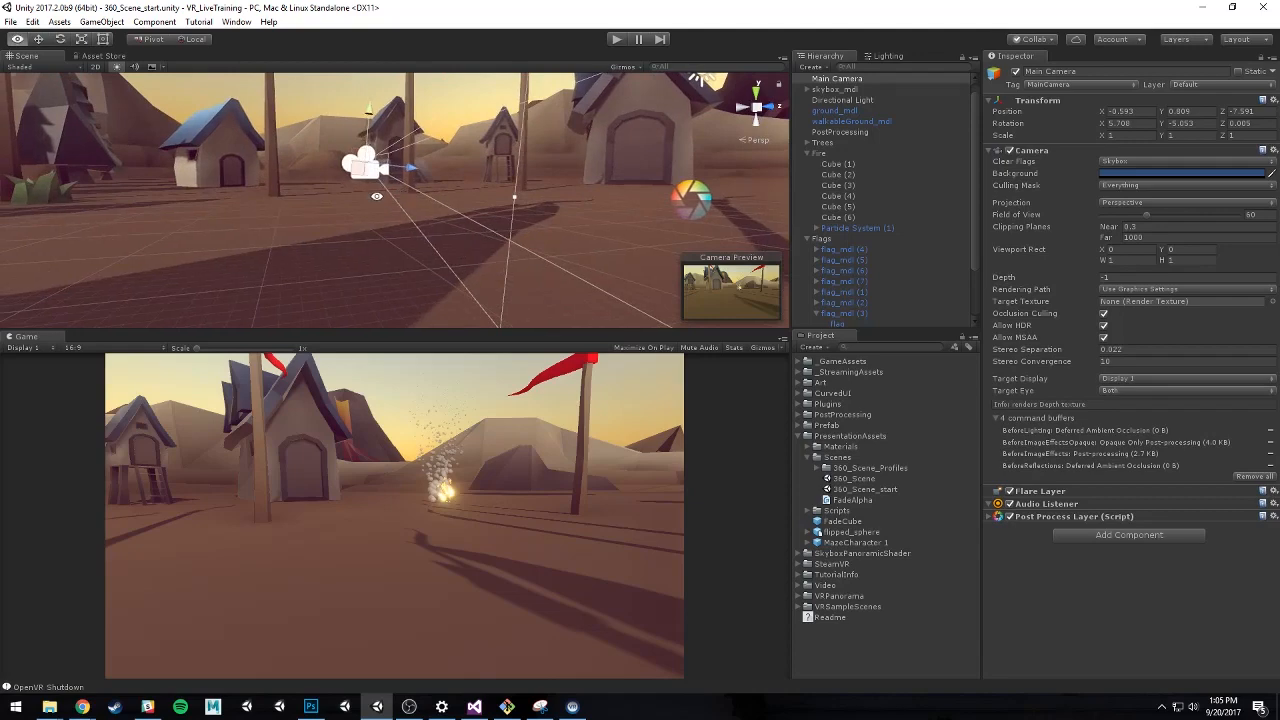
- Try raising the Main Camera above the village to about Y 6.94, and undo the move
{"action": "left_click_drag", "start_coordinate": [390, 197], "coordinate": [434, 221], "text": "alt"}
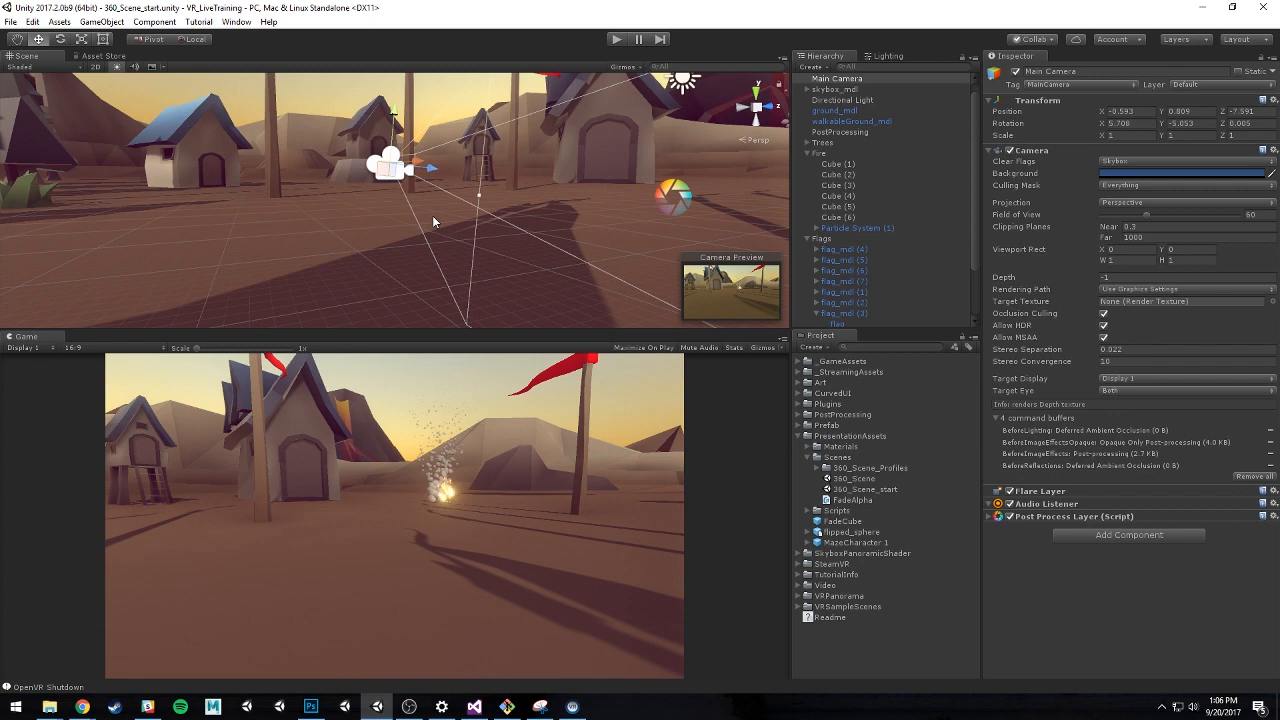
{"action": "left_click_drag", "start_coordinate": [432, 215], "coordinate": [391, 62], "text": "alt"}
{"action": "middle_click_drag", "start_coordinate": [427, 121], "coordinate": [428, 227]}
{"action": "left_click_drag", "start_coordinate": [405, 180], "coordinate": [398, 115]}
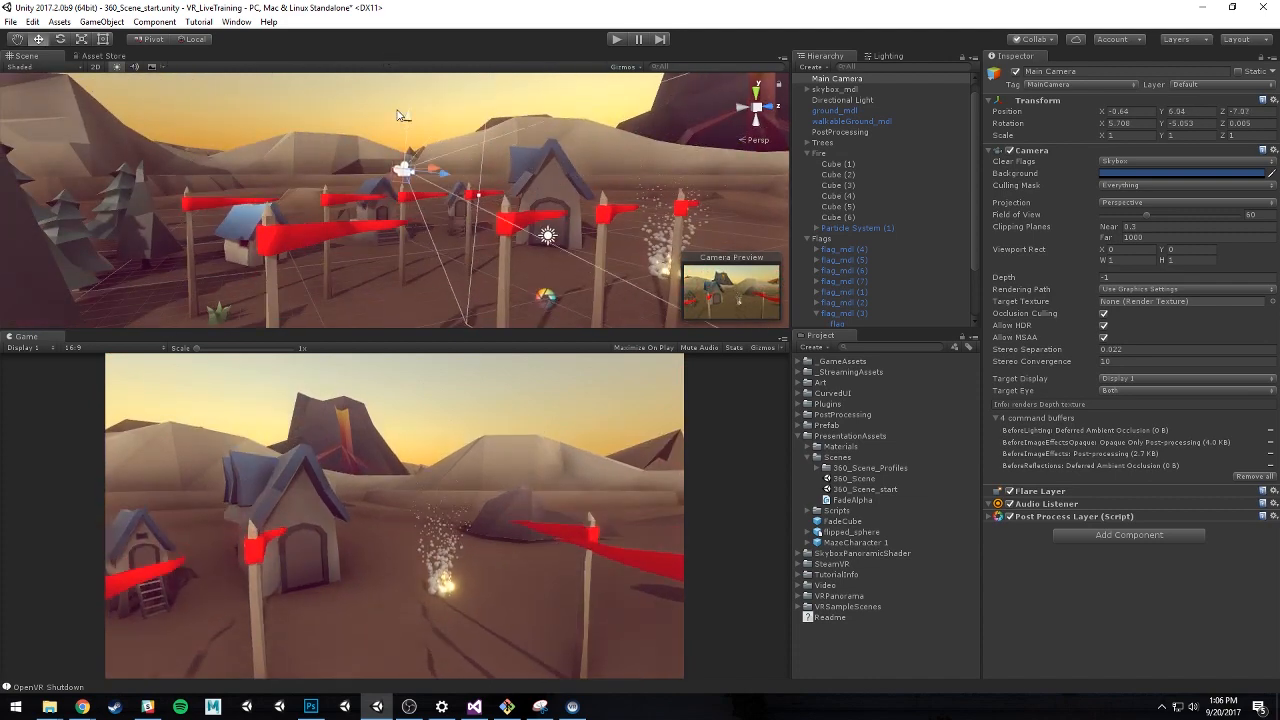
{"action": "left_click_drag", "start_coordinate": [522, 178], "coordinate": [434, 168], "text": "alt"}
{"action": "key", "text": "ctrl+z"}
{"action": "key", "text": "ctrl+z"}
{"action": "key", "text": "ctrl+z"}
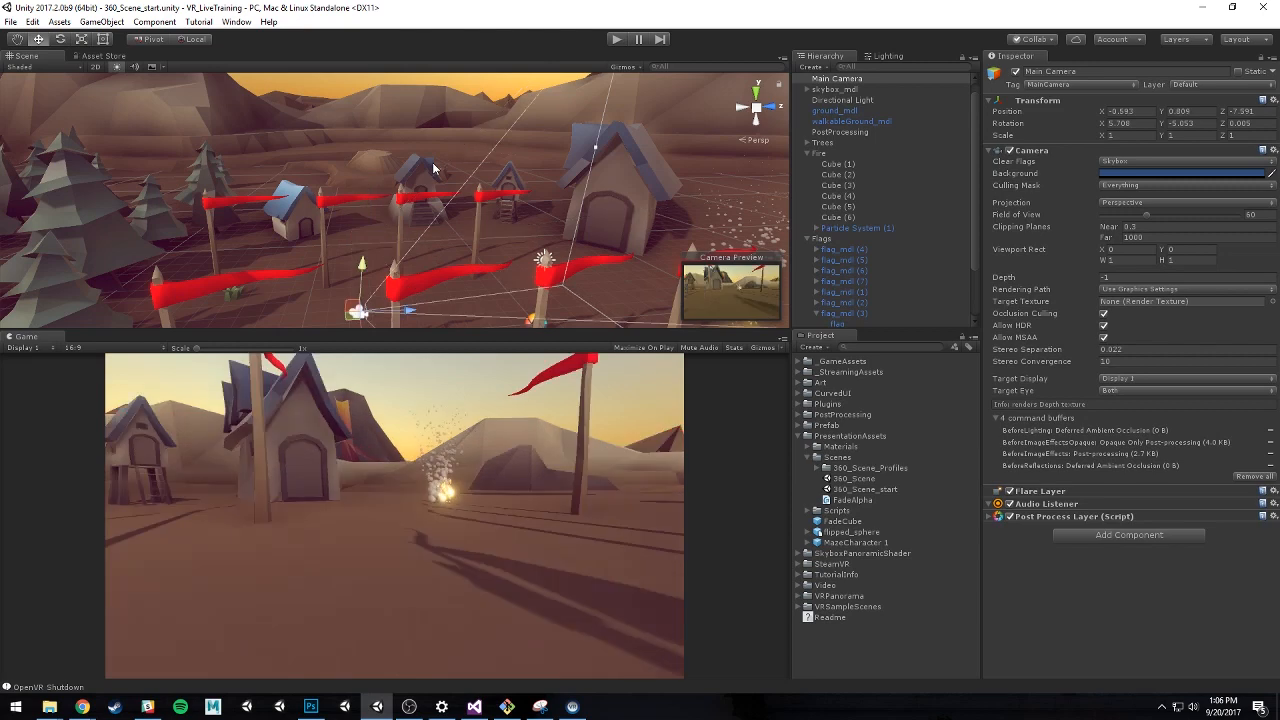
- Move the Main Camera farther back from the houses, to about X -0.3, Y 0.77, Z -10.79
{"action": "middle_click_drag", "start_coordinate": [412, 226], "coordinate": [445, 152]}
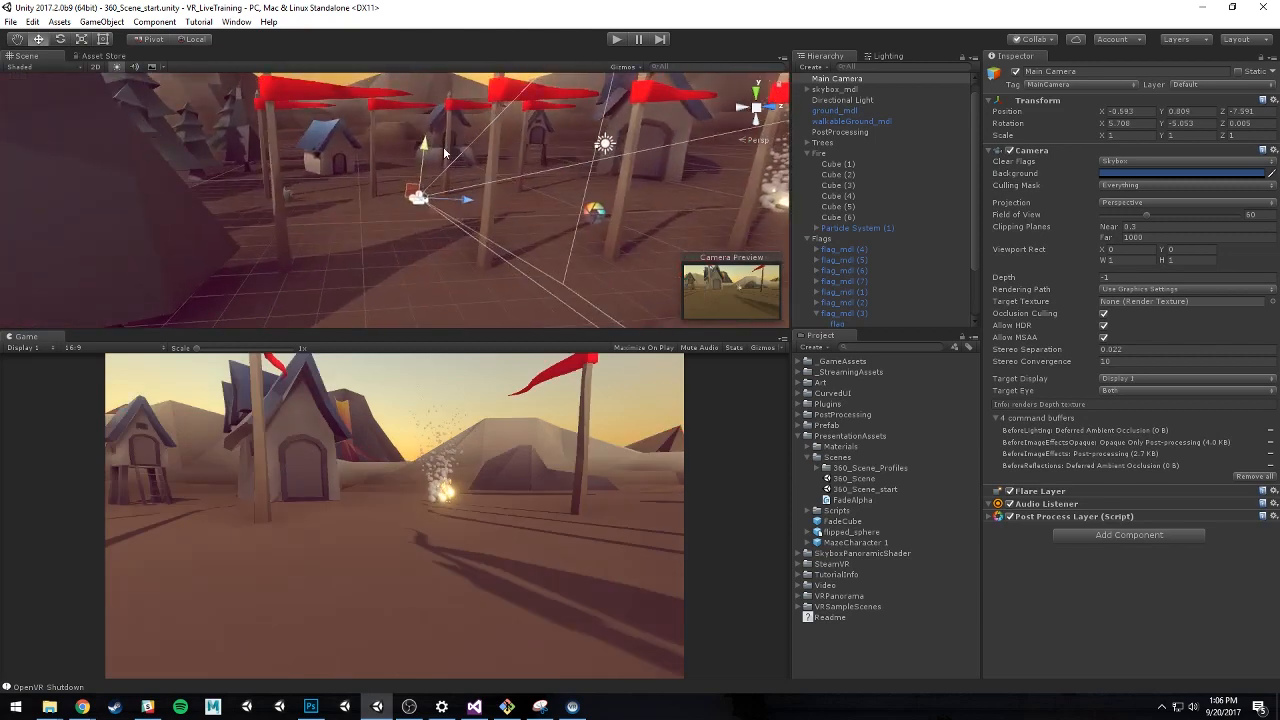
{"action": "scroll", "coordinate": [479, 172], "scroll_direction": "up", "scroll_amount": 5}
{"action": "mouse_move", "coordinate": [526, 188]}
{"action": "middle_mouse_down"}
{"action": "mouse_move", "coordinate": [510, 185]}
{"action": "mouse_move", "coordinate": [525, 171]}
{"action": "middle_mouse_up"}
{"action": "left_click_drag", "start_coordinate": [525, 171], "coordinate": [566, 189], "text": "alt"}
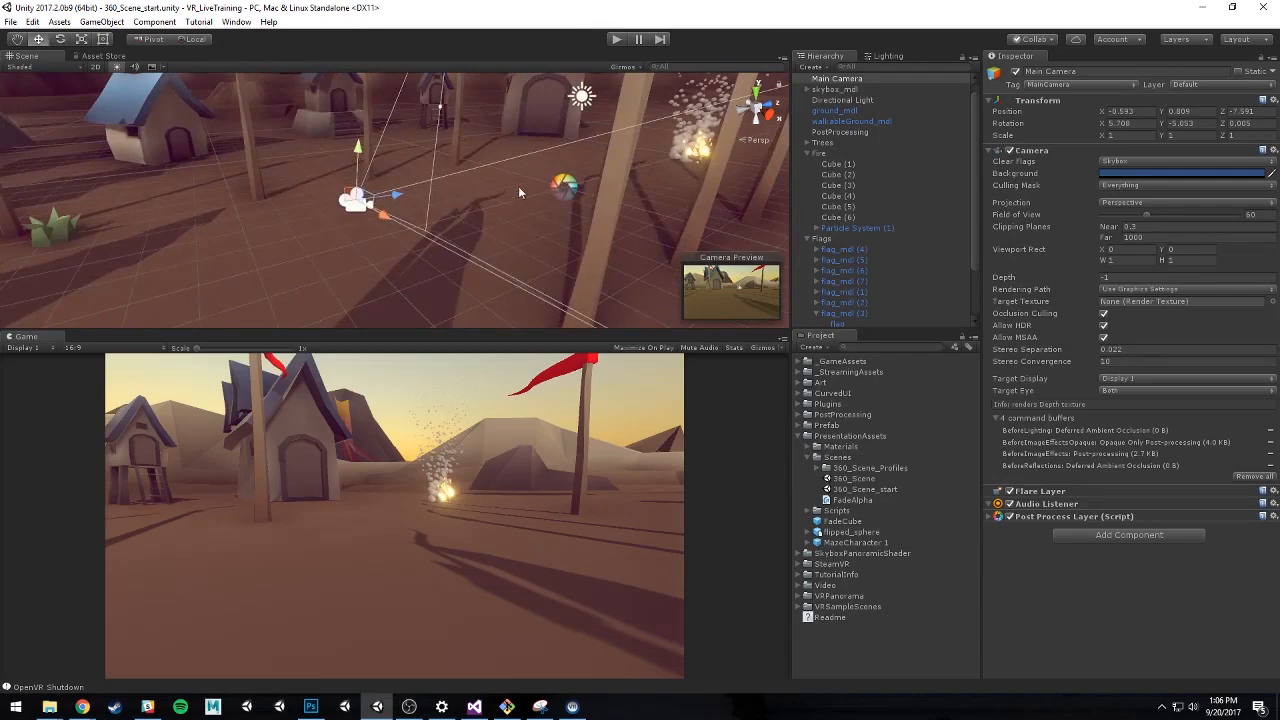
{"action": "left_click_drag", "start_coordinate": [518, 186], "coordinate": [516, 223], "text": "alt"}
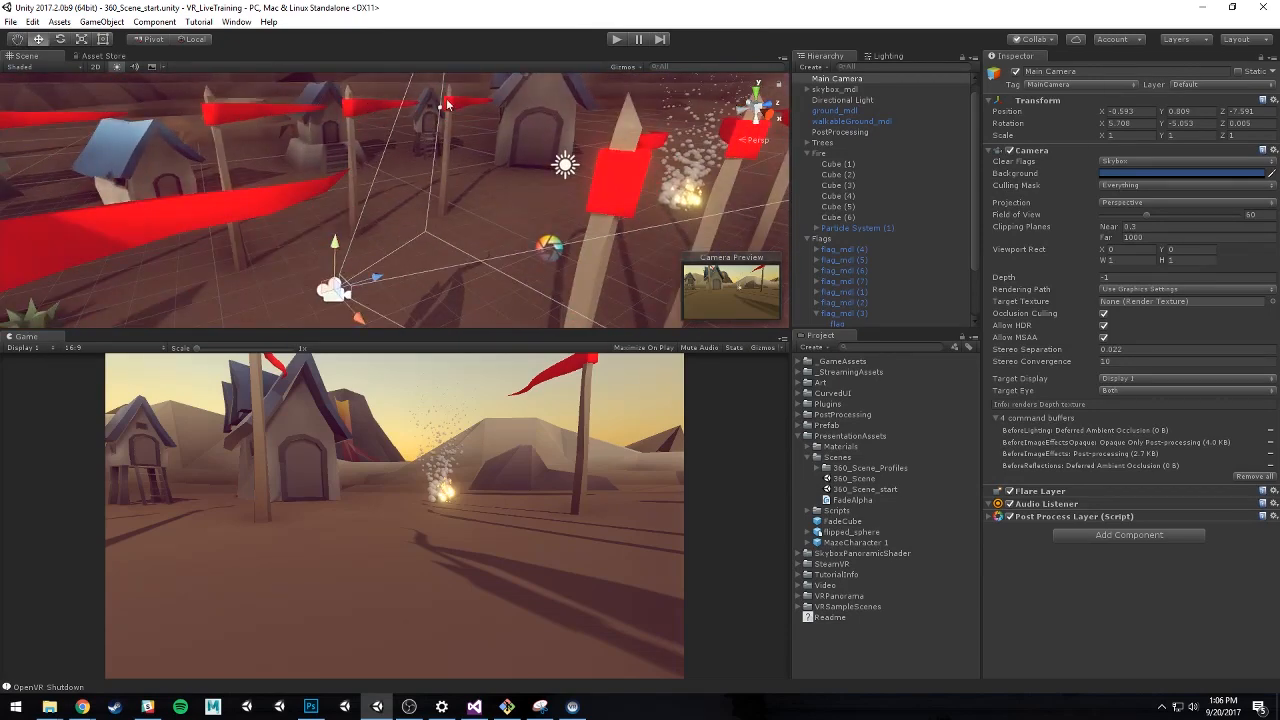
{"action": "middle_click_drag", "start_coordinate": [410, 214], "coordinate": [456, 132], "text": "alt"}
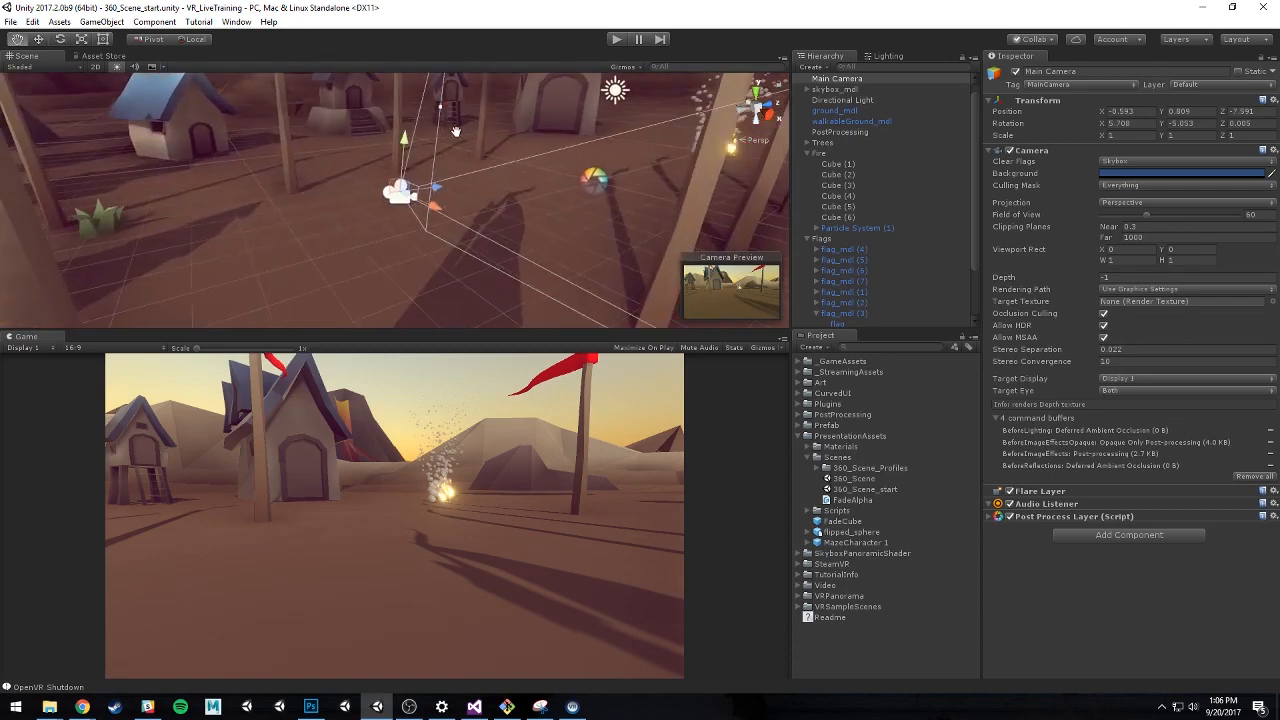
{"action": "left_click_drag", "start_coordinate": [482, 158], "coordinate": [284, 202], "text": "alt"}
{"action": "left_click_drag", "start_coordinate": [216, 131], "coordinate": [208, 163]}
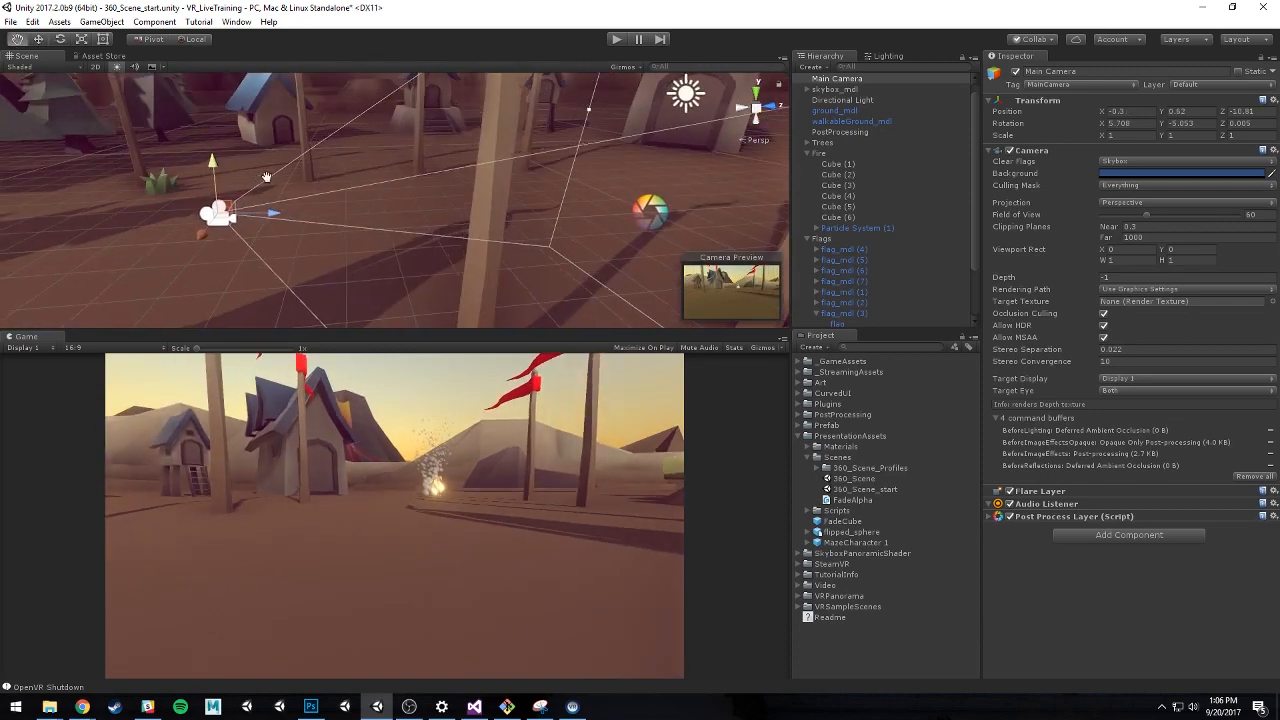
{"action": "middle_click_drag", "start_coordinate": [250, 258], "coordinate": [314, 165], "text": "alt"}
{"action": "left_click_drag", "start_coordinate": [314, 165], "coordinate": [372, 236], "text": "alt"}
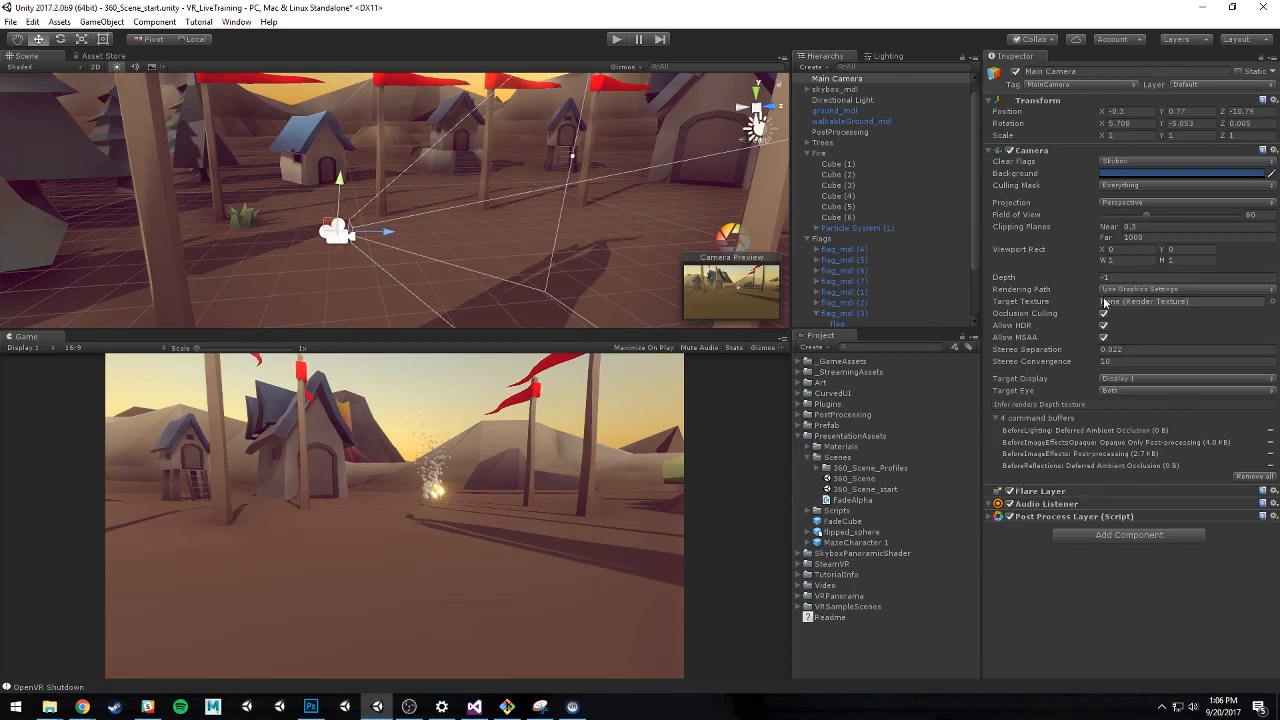
- Review the Main Camera's Post Process Layer settings, including its rendering features
{"action": "left_click", "coordinate": [994, 517]}
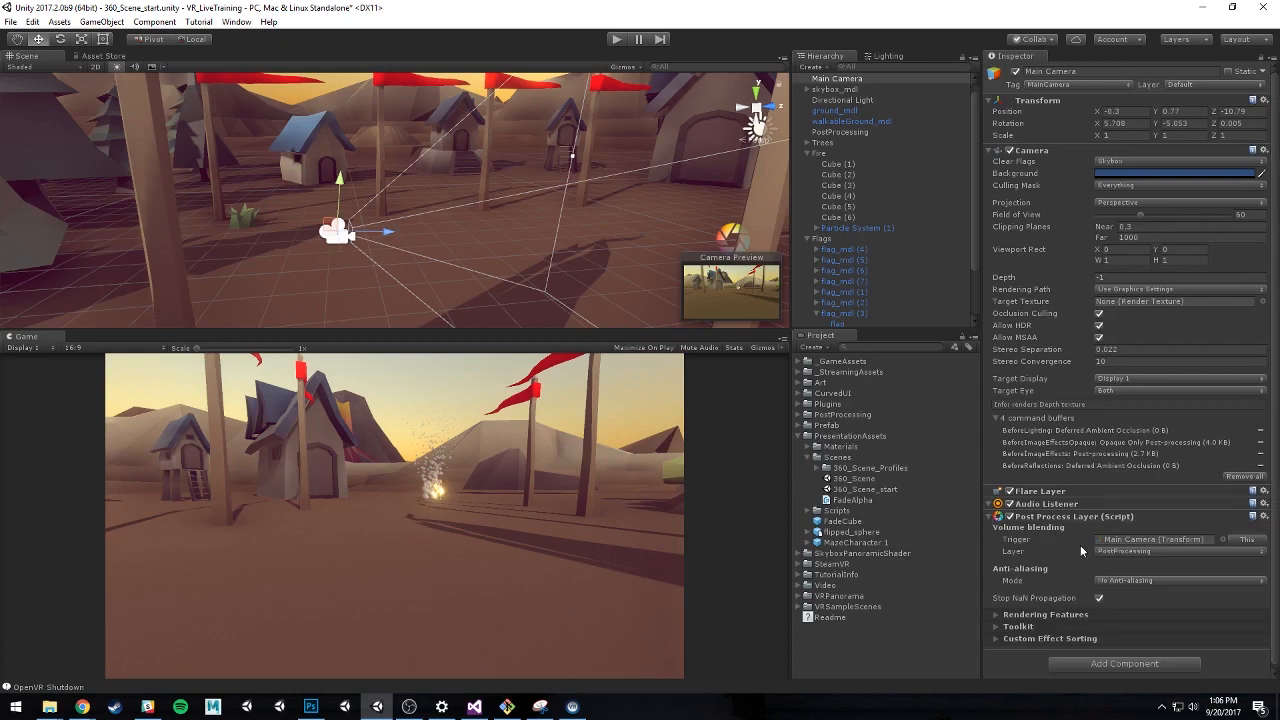
{"action": "left_click", "coordinate": [1046, 618]}
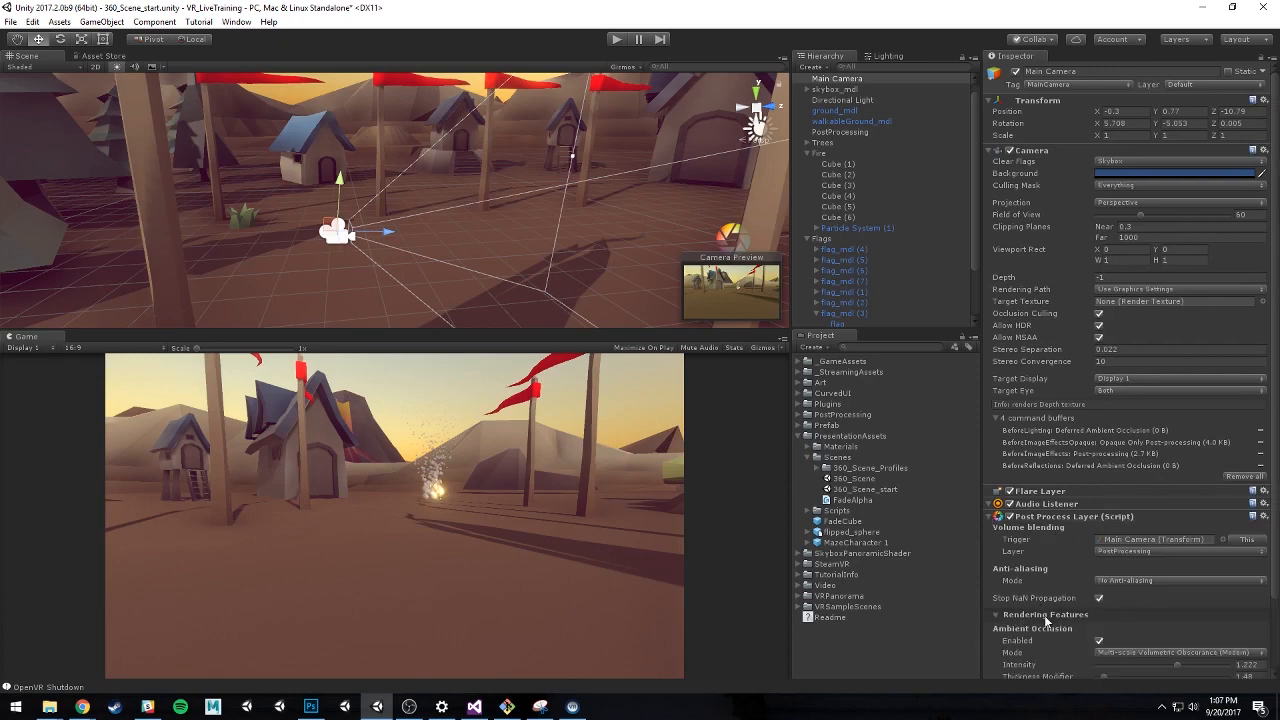
{"action": "left_click", "coordinate": [1046, 616]}
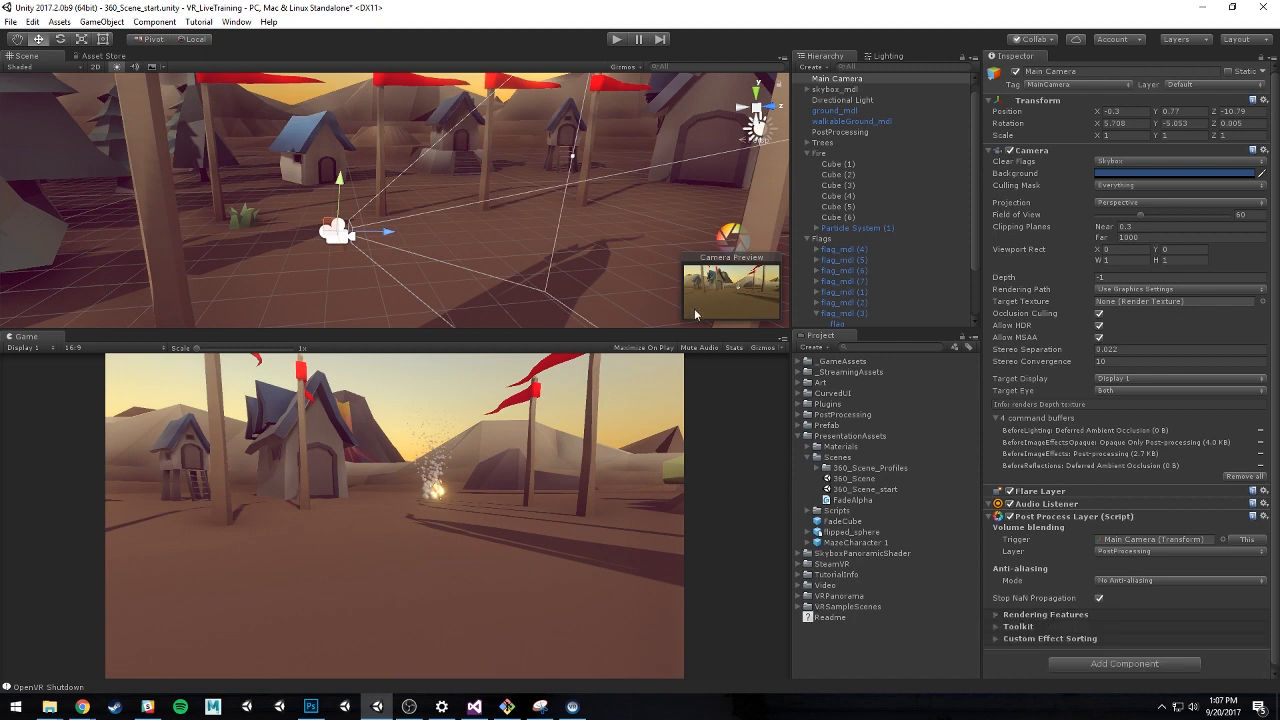
{"action": "left_click", "coordinate": [1036, 517]}
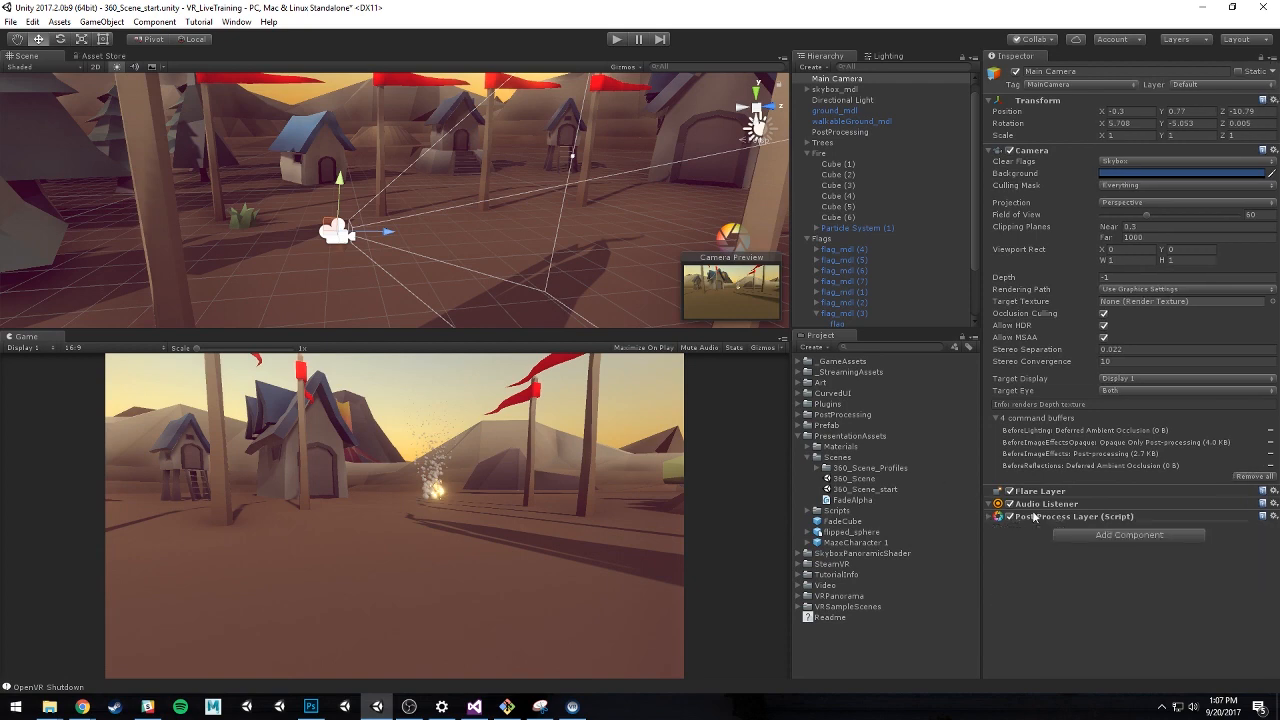
- Add the VR Capture component to the Main Camera
{"action": "left_click", "coordinate": [1105, 536]}
{"action": "type", "text": "vr"}
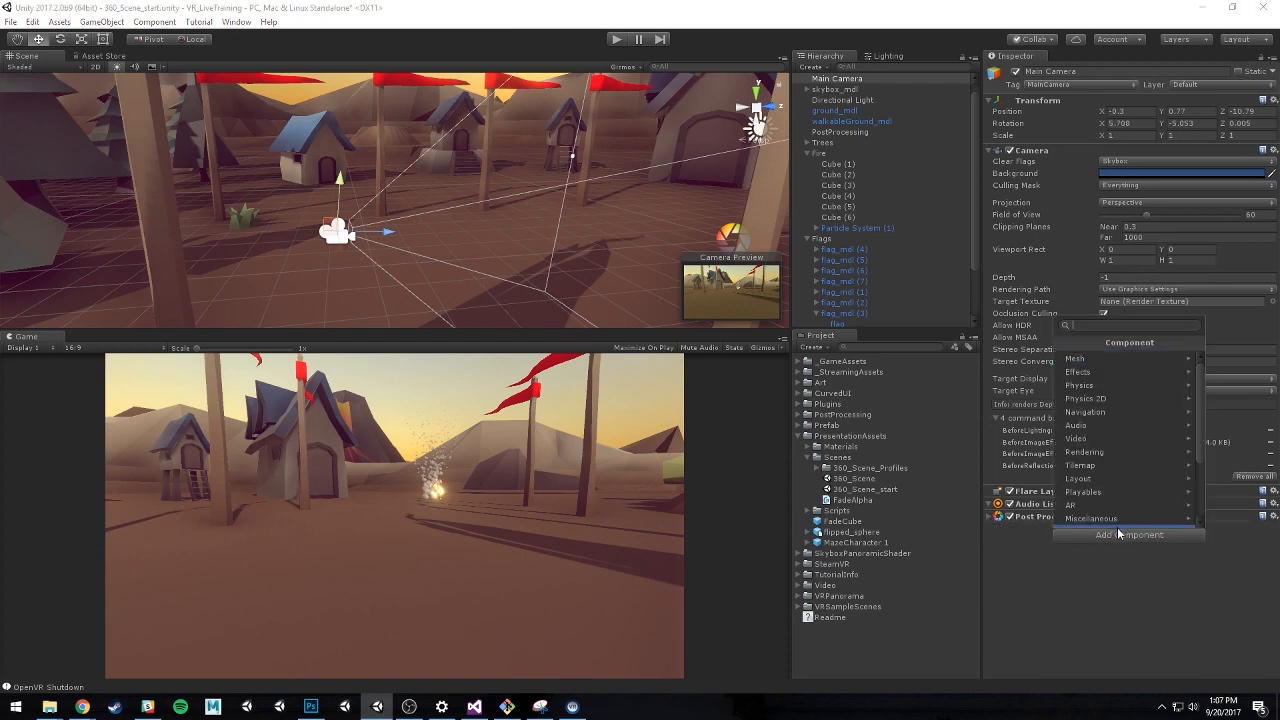
{"action": "type", "text": " cap"}
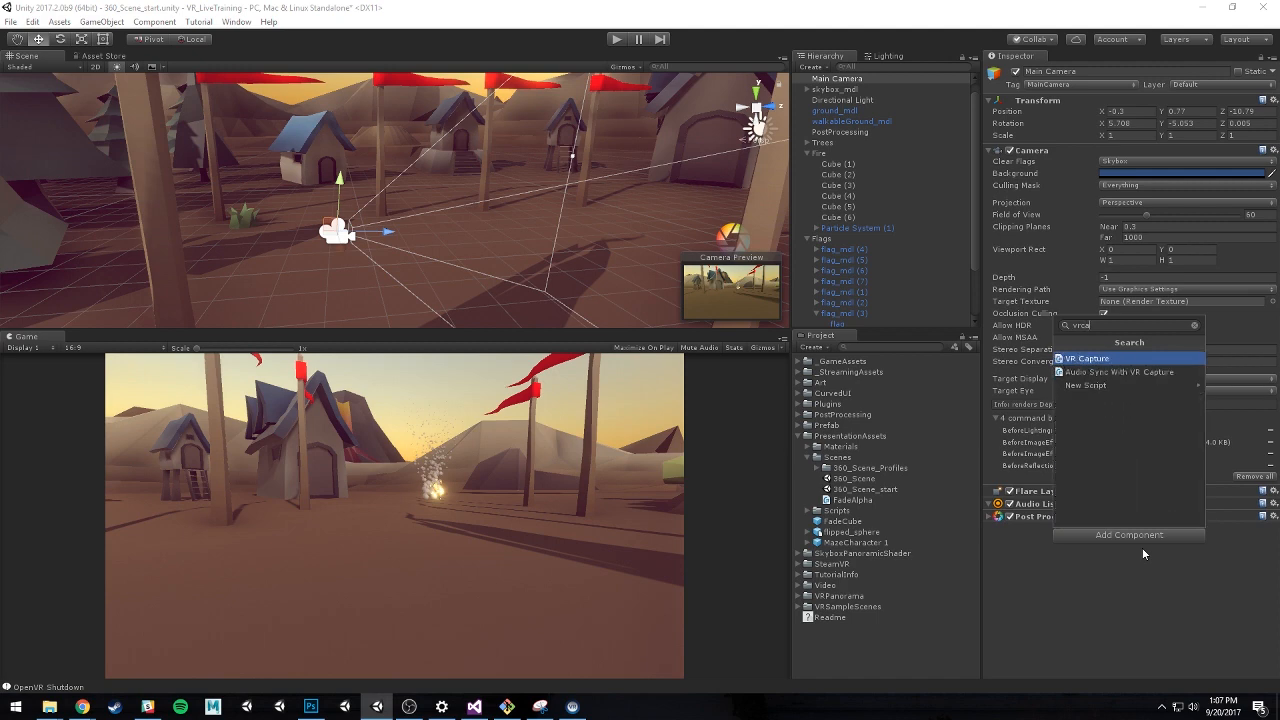
{"action": "key", "text": "Return"}
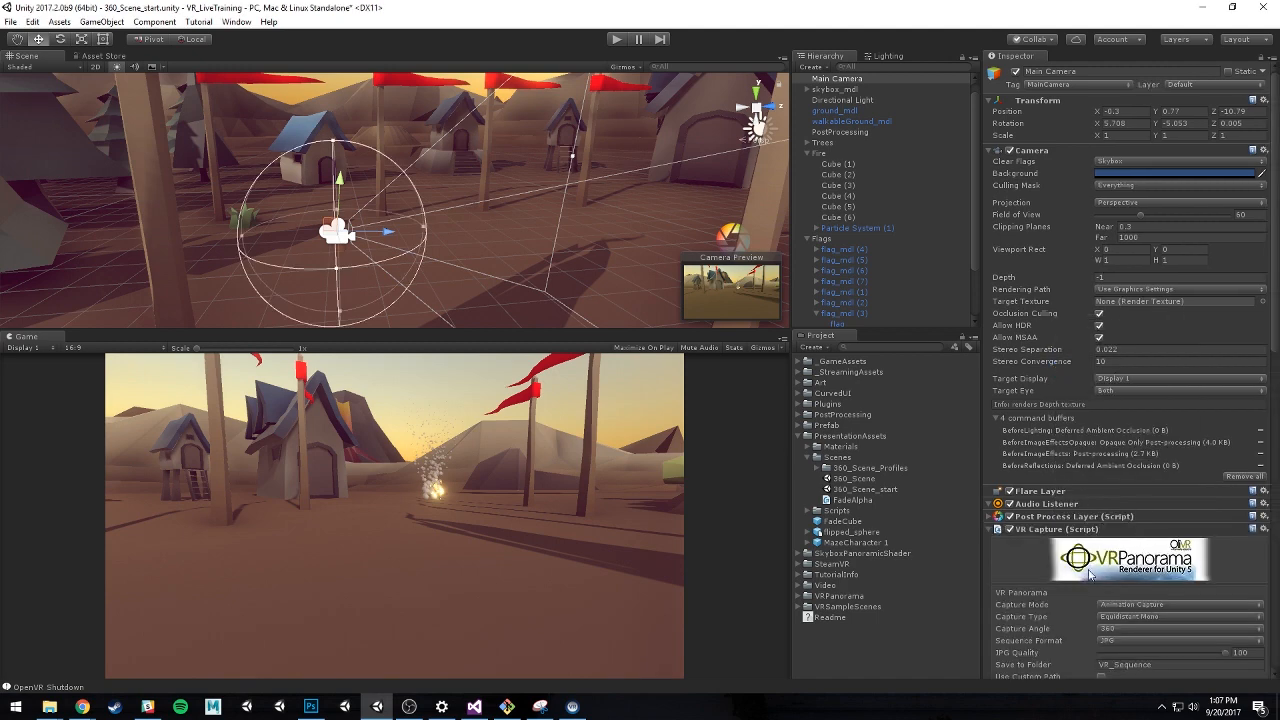
- Configure VR Capture with the Animation Capture mode, Equidistant Mono capture type and a 360 capture angle
{"action": "scroll", "coordinate": [1050, 560], "scroll_direction": "down", "scroll_amount": 2}
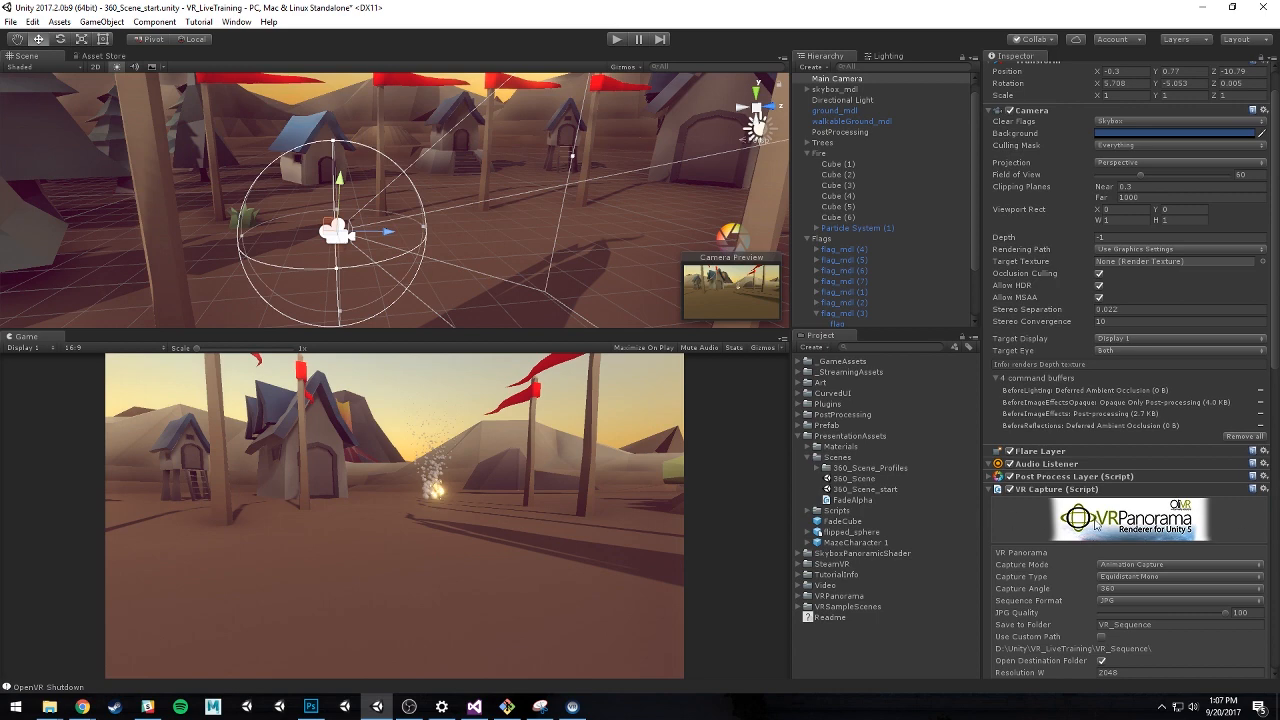
{"action": "scroll", "coordinate": [1128, 520], "scroll_direction": "down", "scroll_amount": 5}
{"action": "scroll", "coordinate": [1125, 505], "scroll_direction": "down", "scroll_amount": 2}
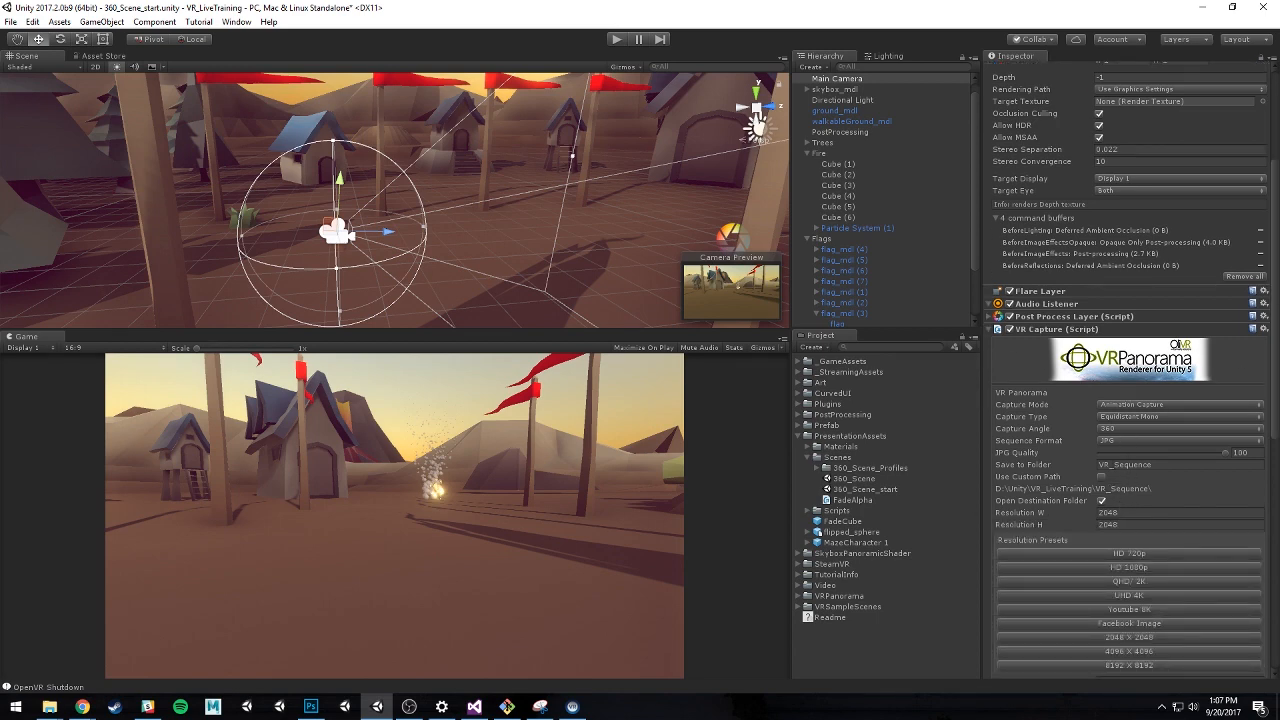
{"action": "scroll", "coordinate": [1130, 405], "scroll_direction": "down", "scroll_amount": 8}
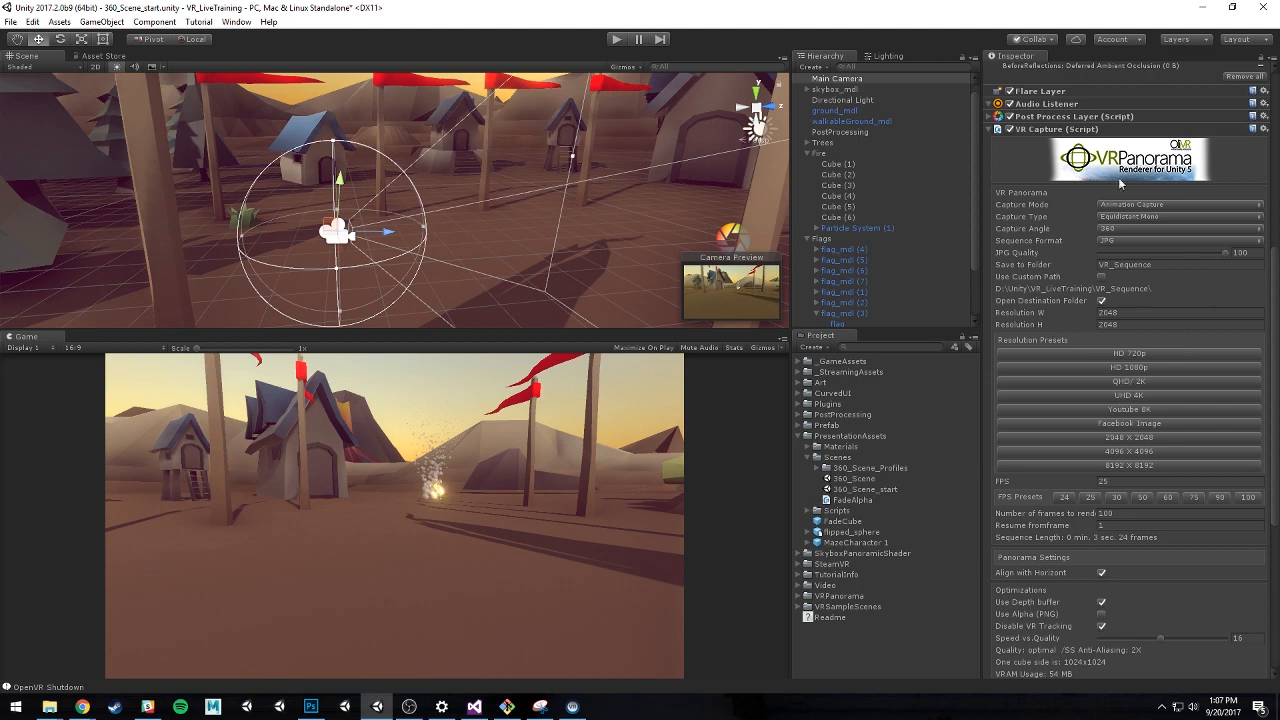
{"action": "left_click", "coordinate": [1191, 205]}
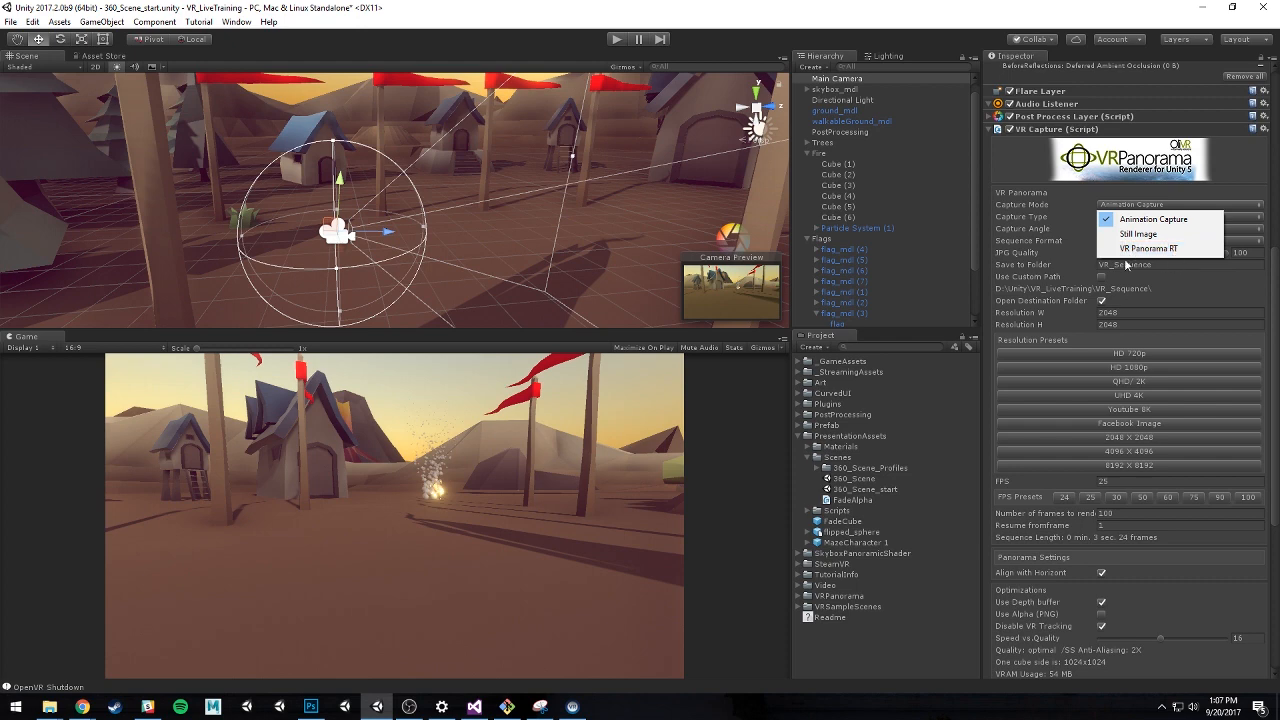
{"action": "left_click", "coordinate": [1178, 220]}
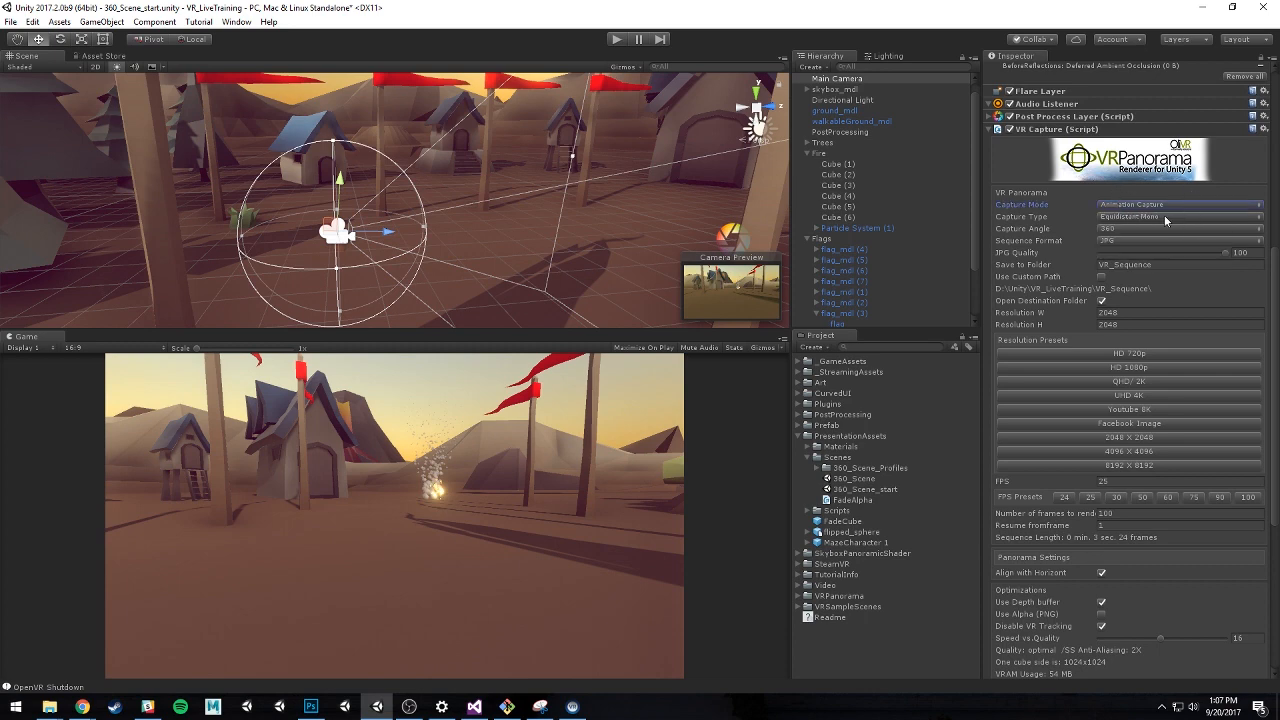
{"action": "left_click", "coordinate": [1174, 217]}
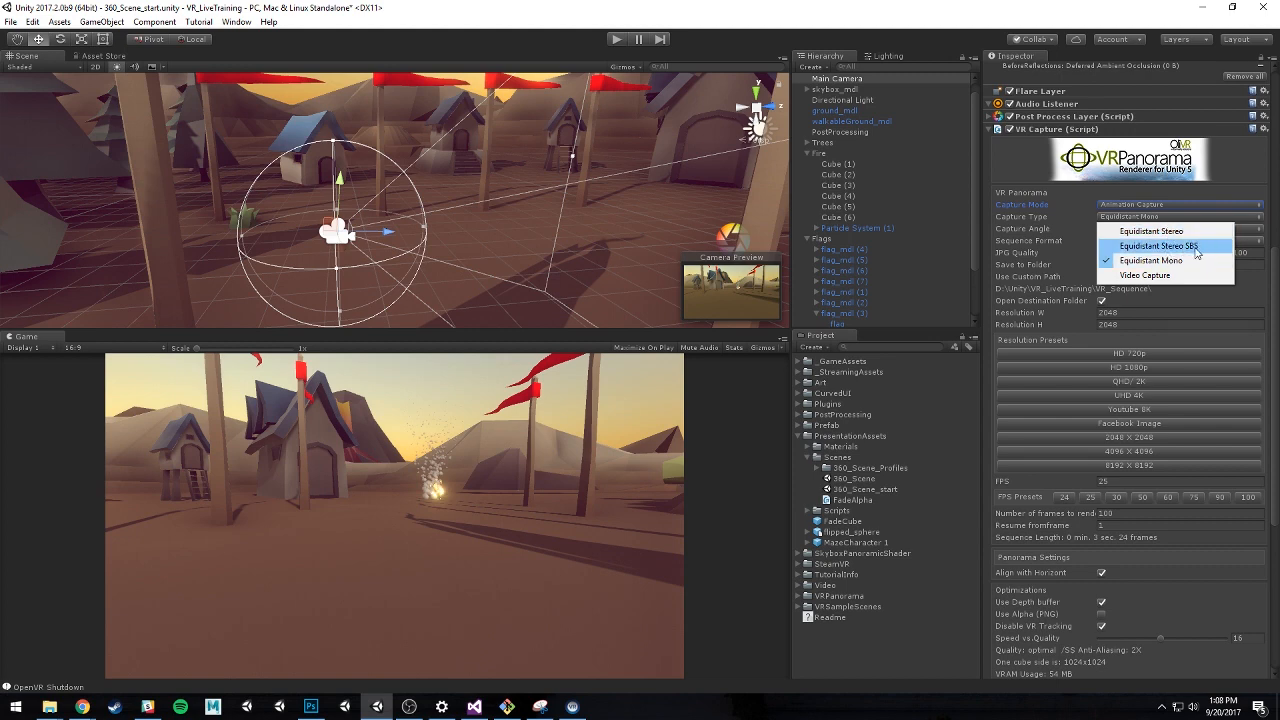
{"action": "left_click", "coordinate": [1203, 258]}
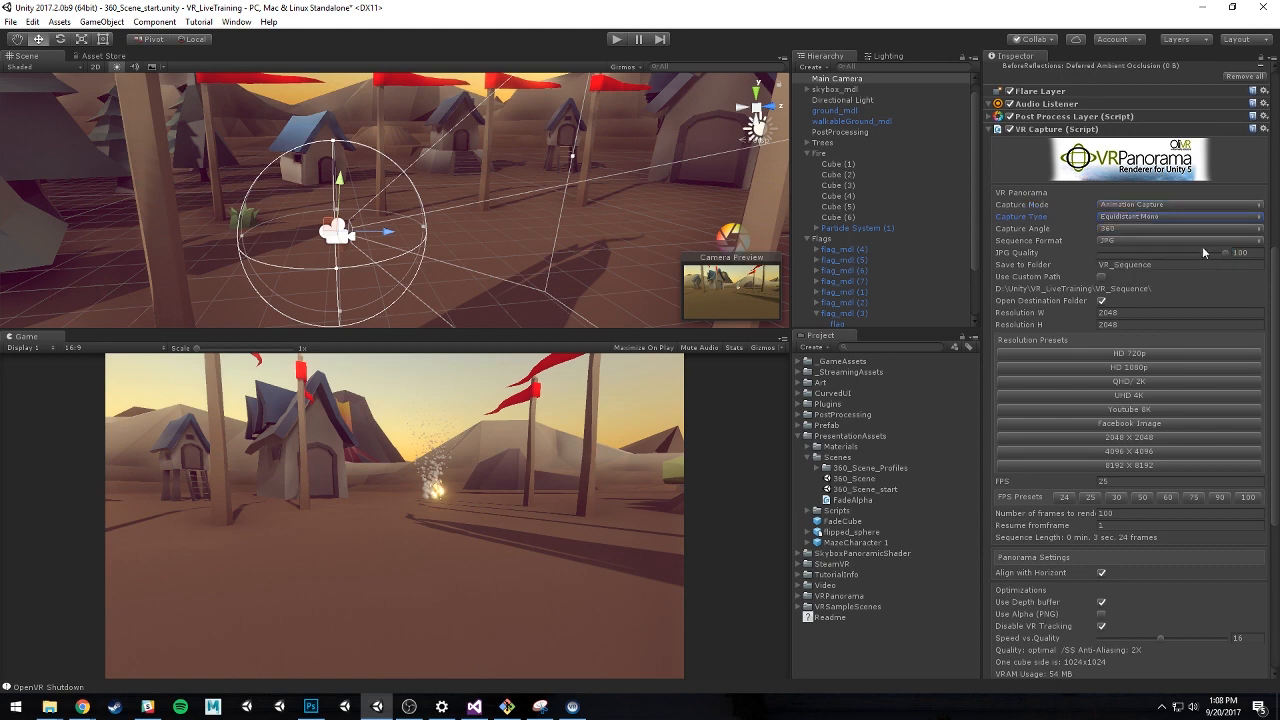
{"action": "left_click", "coordinate": [1130, 230]}
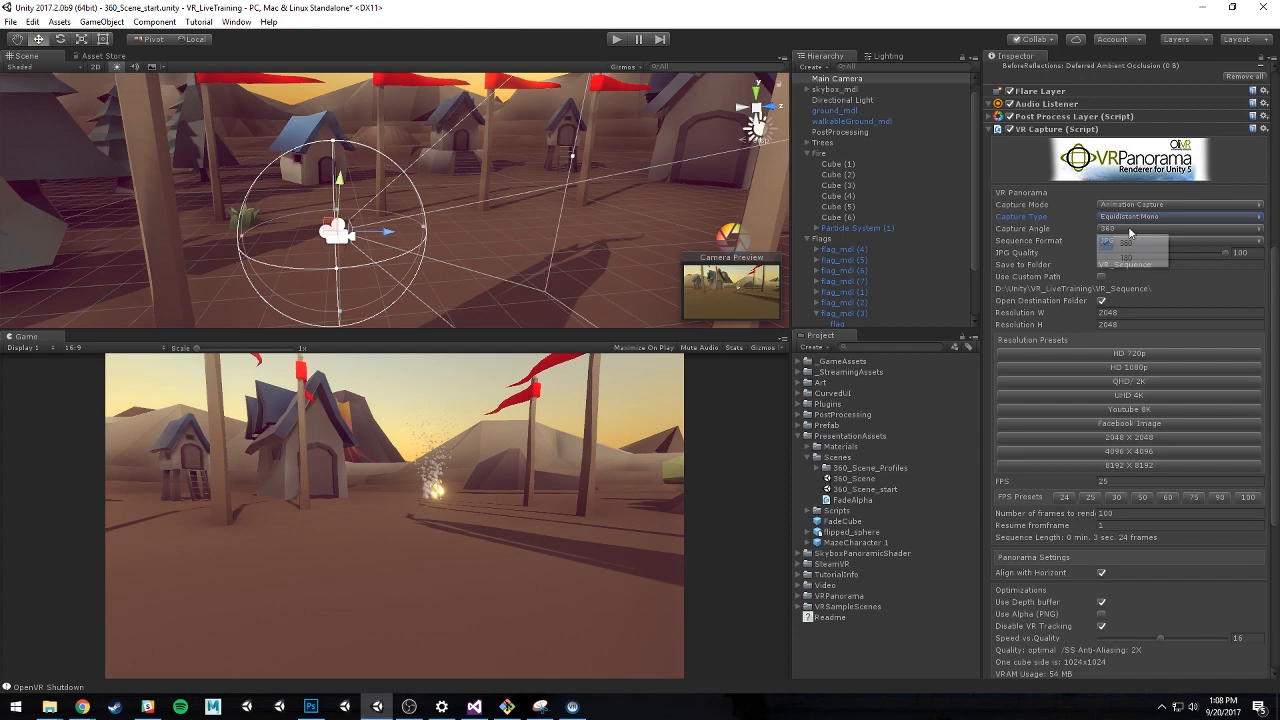
{"action": "left_click", "coordinate": [1195, 242]}
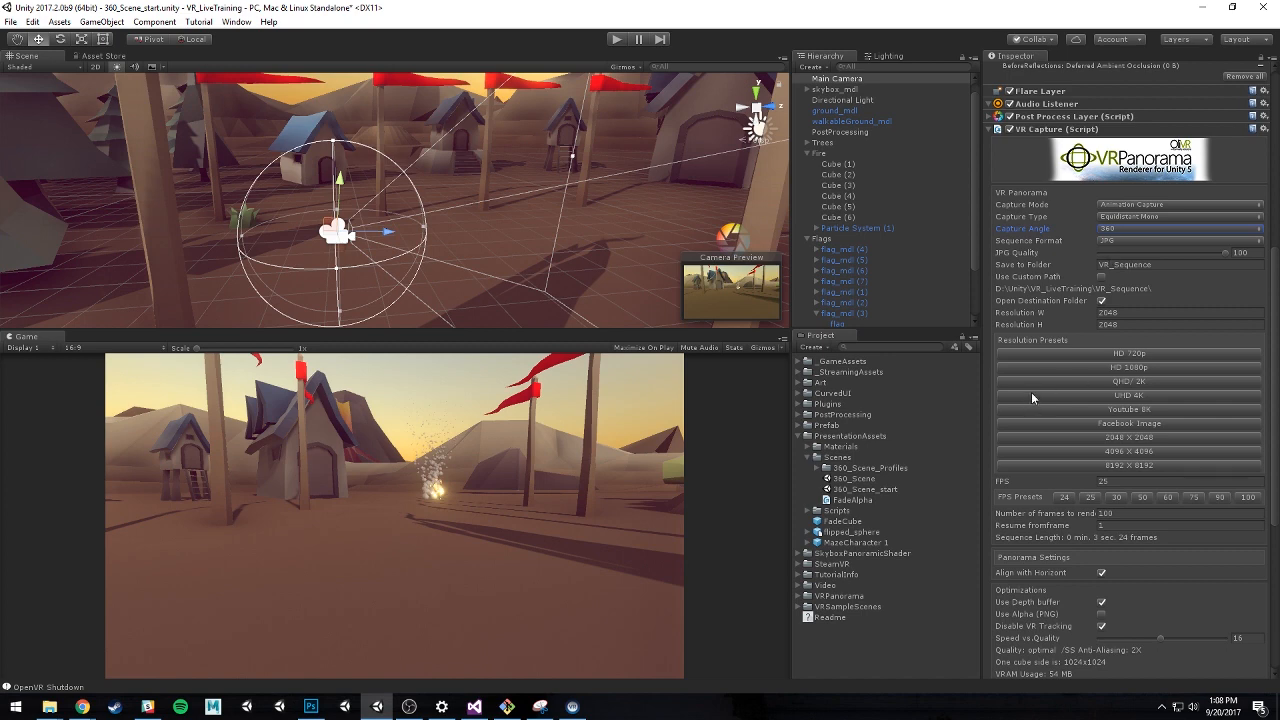
- Set the VR Capture resolution to the 4096 x 4096 preset
{"action": "scroll", "coordinate": [1031, 392], "scroll_direction": "down", "scroll_amount": 5}
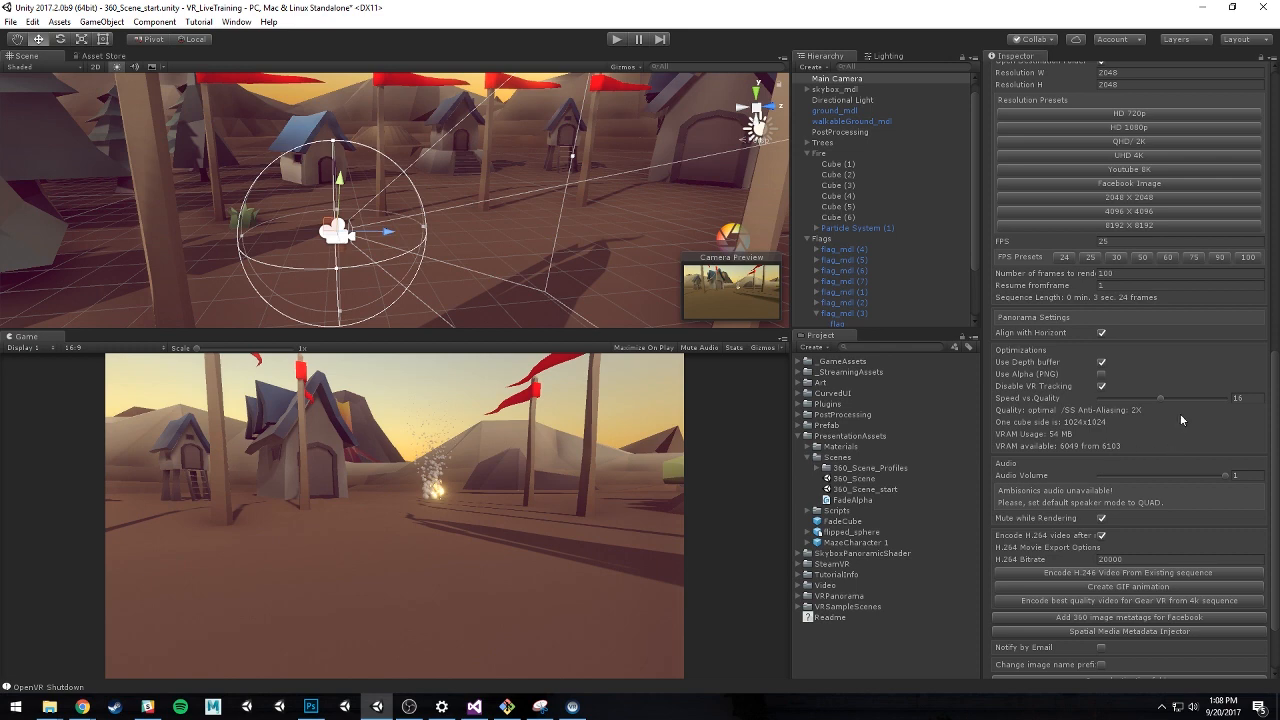
{"action": "scroll", "coordinate": [1190, 420], "scroll_direction": "up", "scroll_amount": 5}
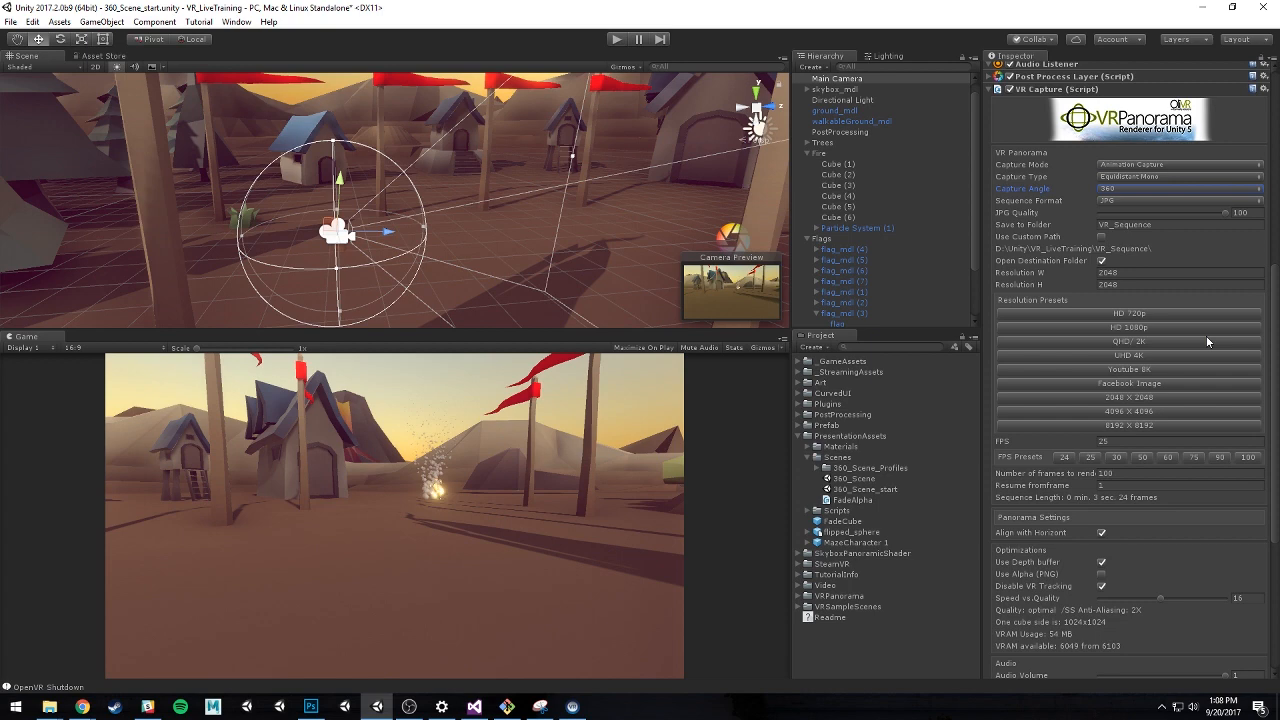
{"action": "left_click", "coordinate": [1130, 413]}
- Disable Virtual Reality Supported in the XR section of the PC, Mac & Linux Standalone player settings, and close the build settings
{"action": "left_click_drag", "start_coordinate": [362, 215], "coordinate": [465, 262], "text": "alt"}
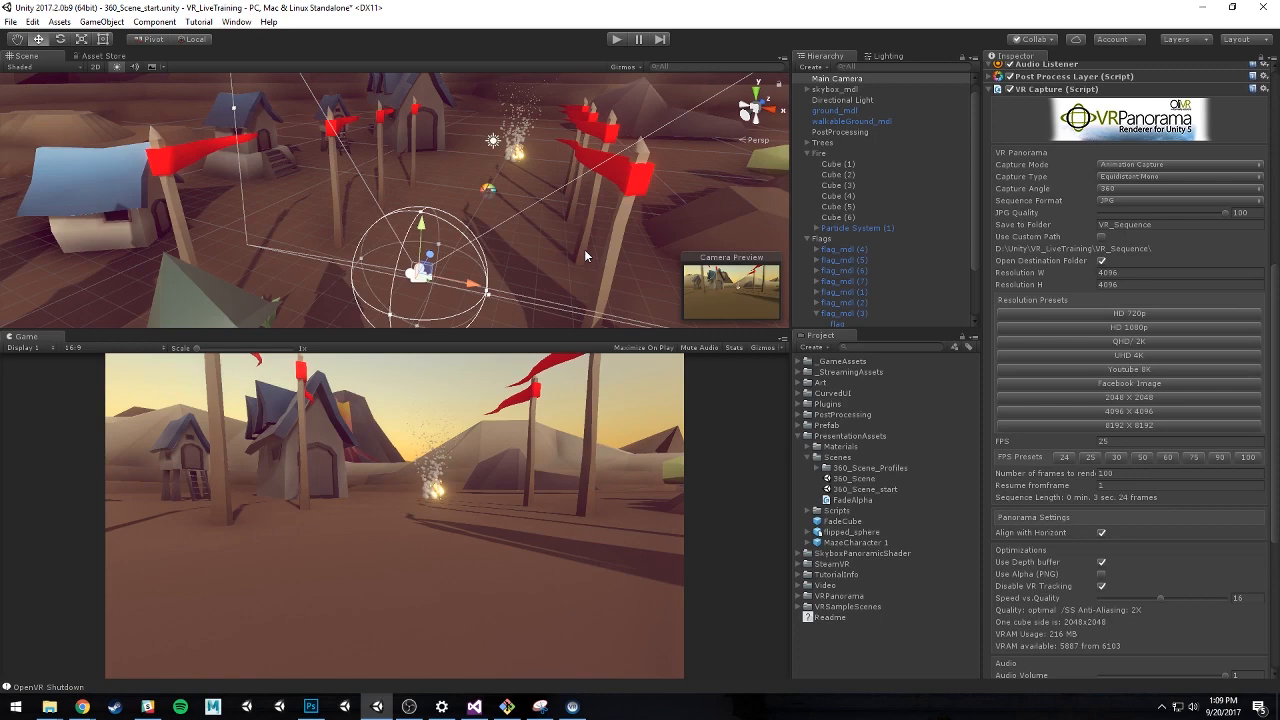
{"action": "key", "text": "ctrl+shift+b"}
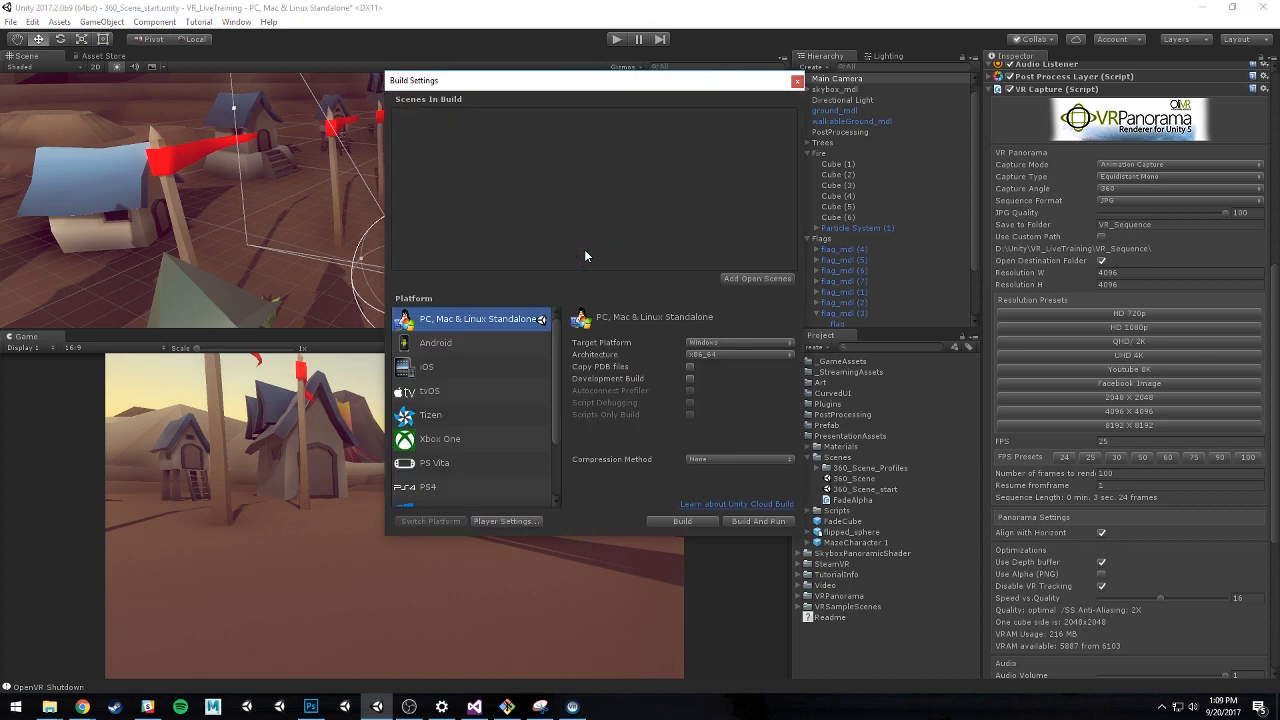
{"action": "left_click", "coordinate": [508, 521]}
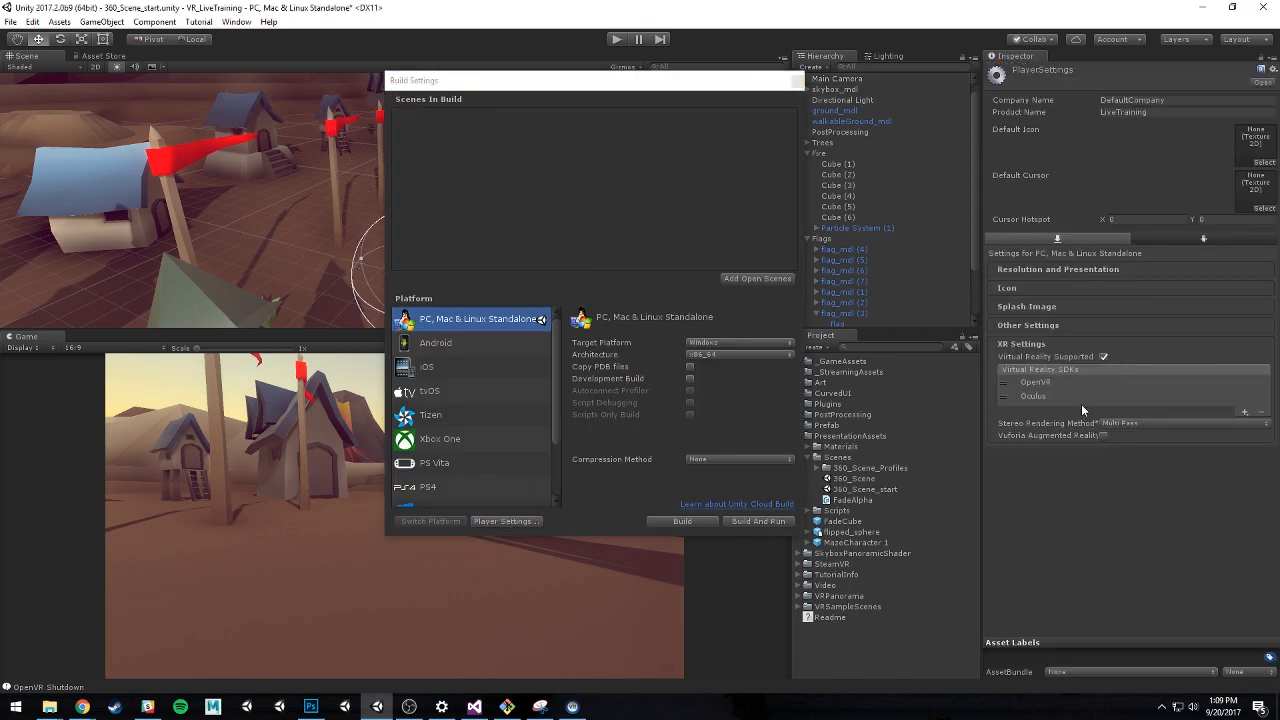
{"action": "left_click", "coordinate": [1104, 357]}
{"action": "left_click", "coordinate": [797, 83]}
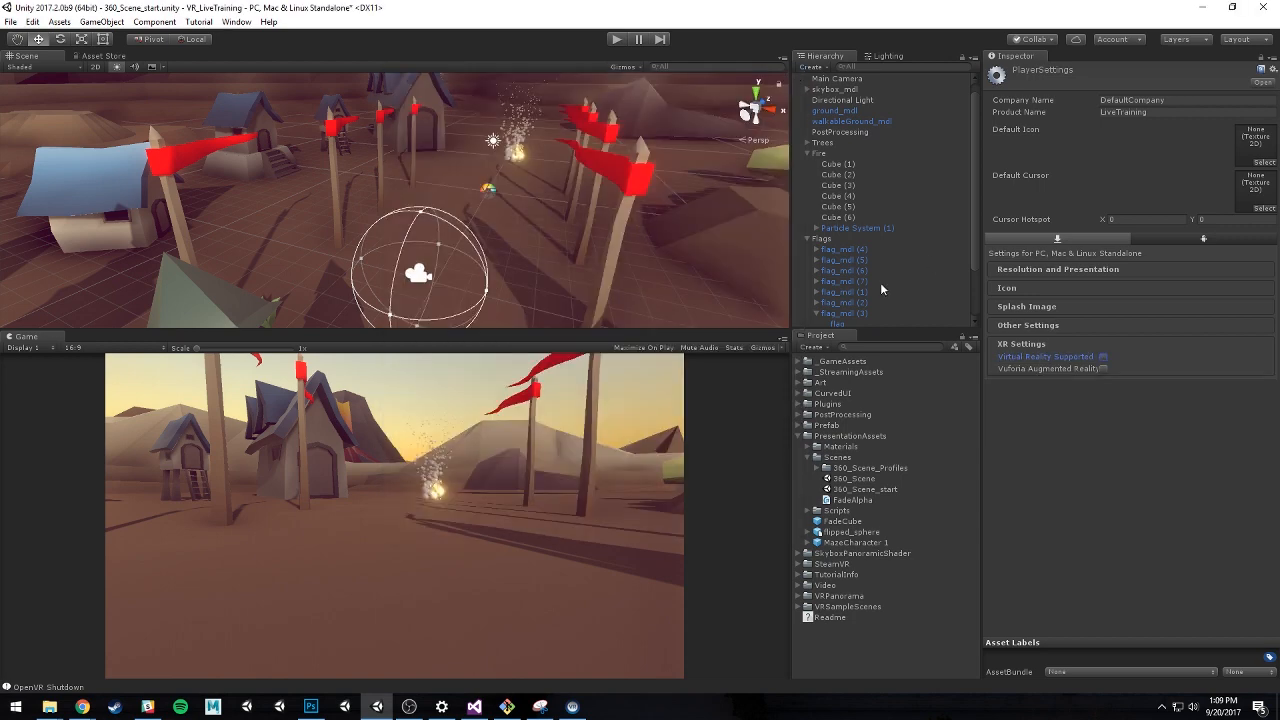
- Reselect the Main Camera and run the scene to render the panorama sequence, then reposition the VR_Sequence output folder window
{"action": "scroll", "coordinate": [856, 166], "scroll_direction": "up", "scroll_amount": 1}
{"action": "left_click", "coordinate": [835, 89]}
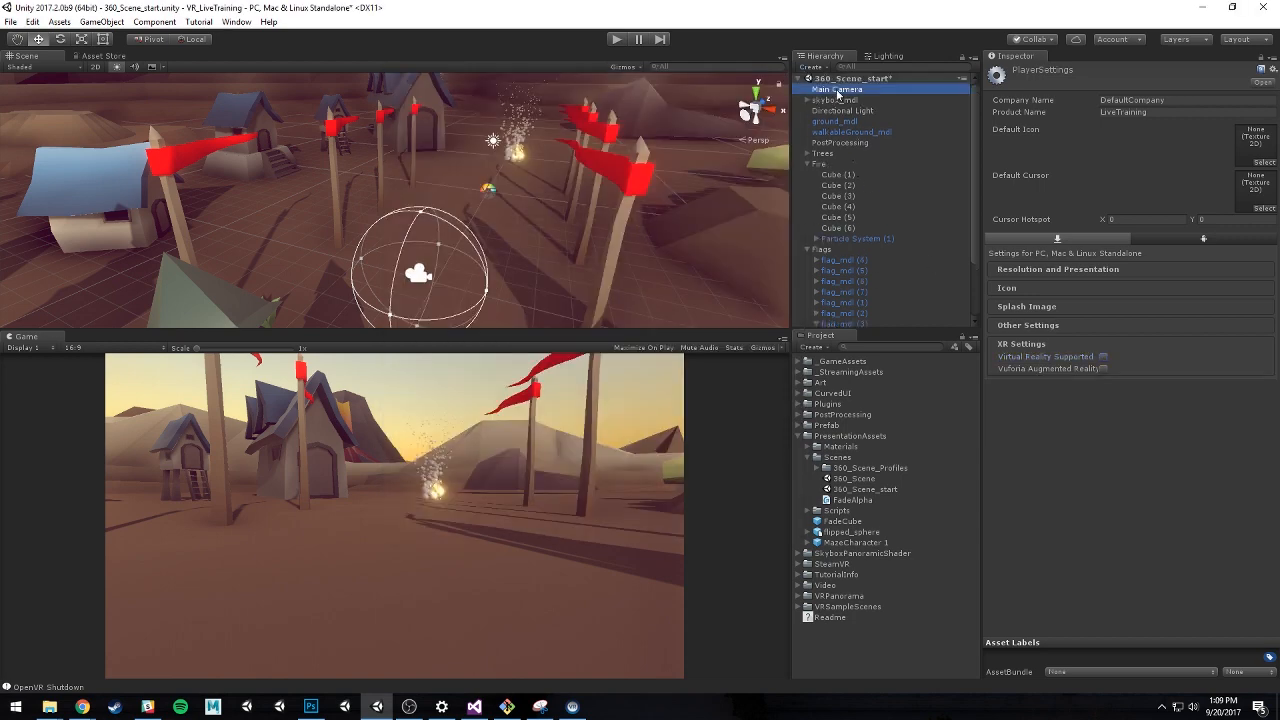
{"action": "scroll", "coordinate": [1112, 338], "scroll_direction": "down", "scroll_amount": 3}
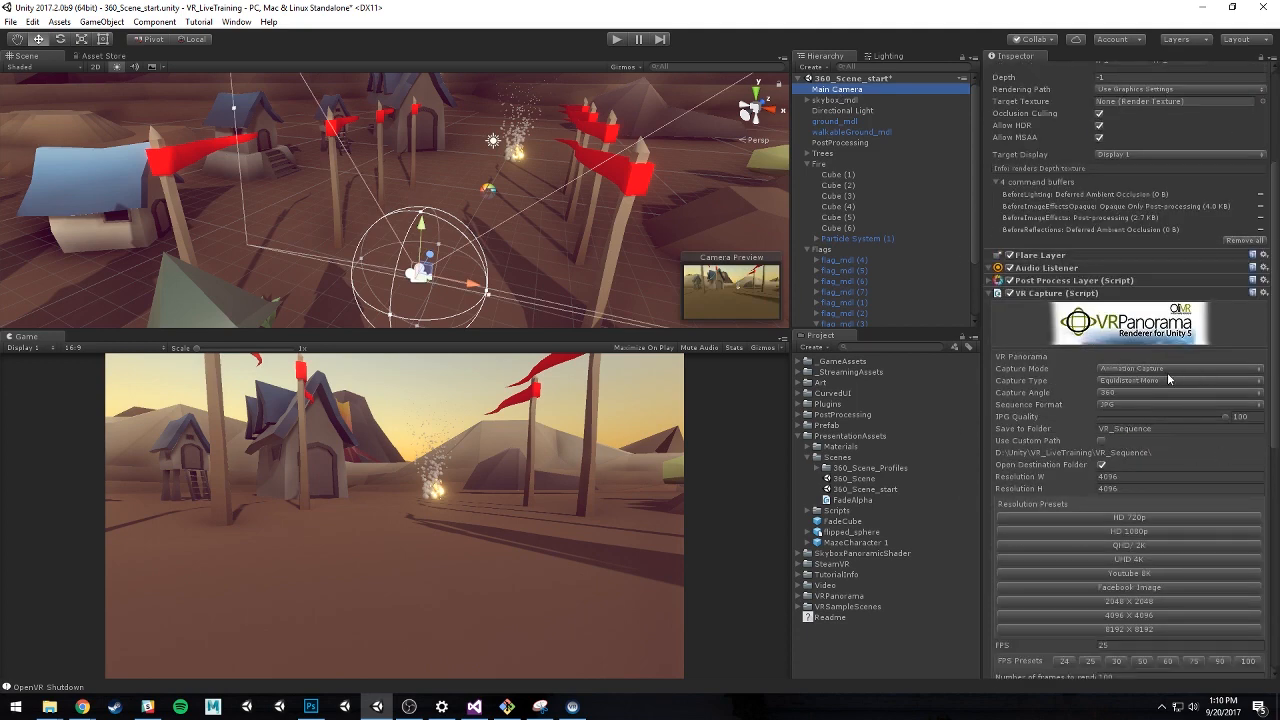
{"action": "left_click", "coordinate": [614, 38]}
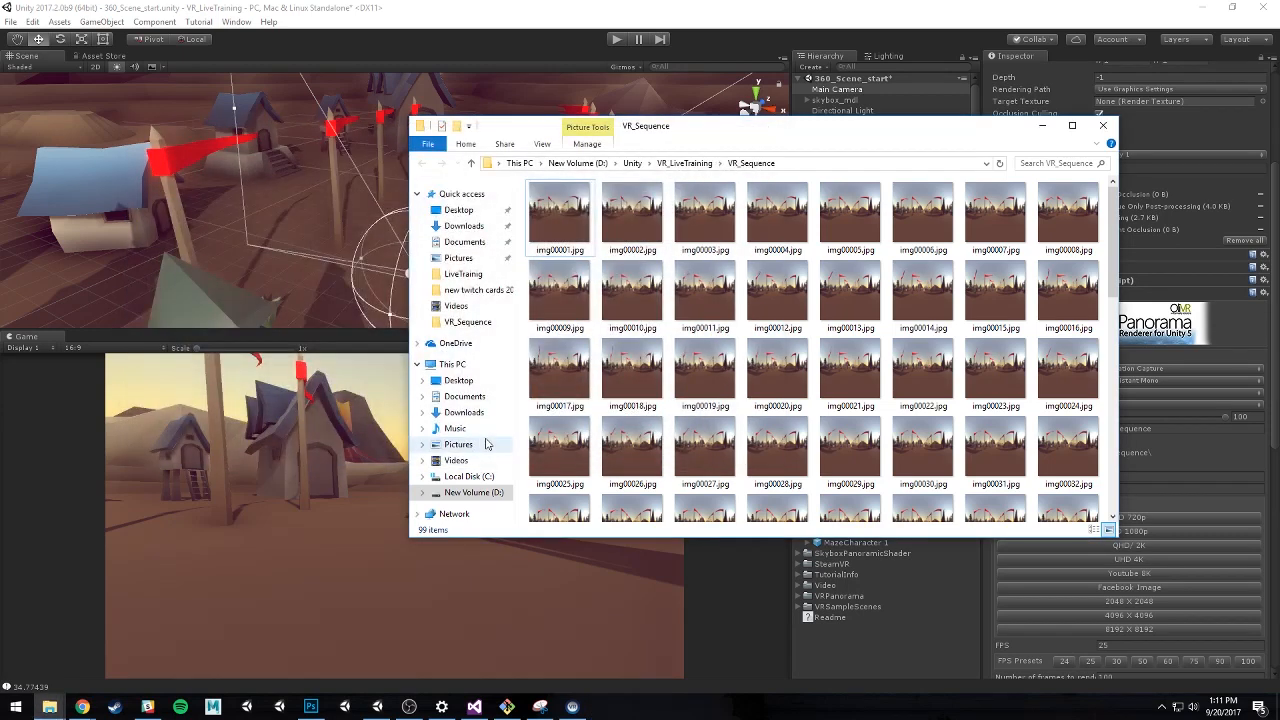
{"action": "left_click_drag", "start_coordinate": [817, 134], "coordinate": [777, 126]}
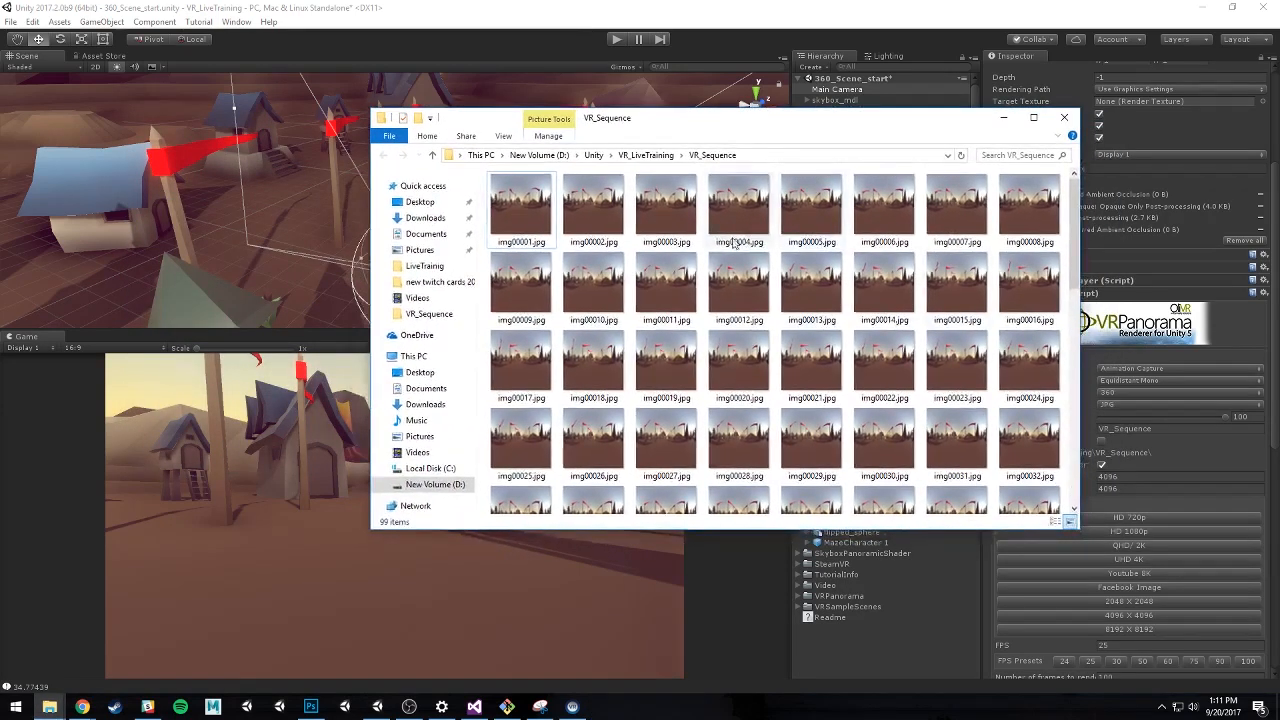
- Play the rendered VR_Sequence_360.mp4 from the VR_Sequence output folder, then close the video player
{"action": "scroll", "coordinate": [897, 289], "scroll_direction": "down", "scroll_amount": 5}
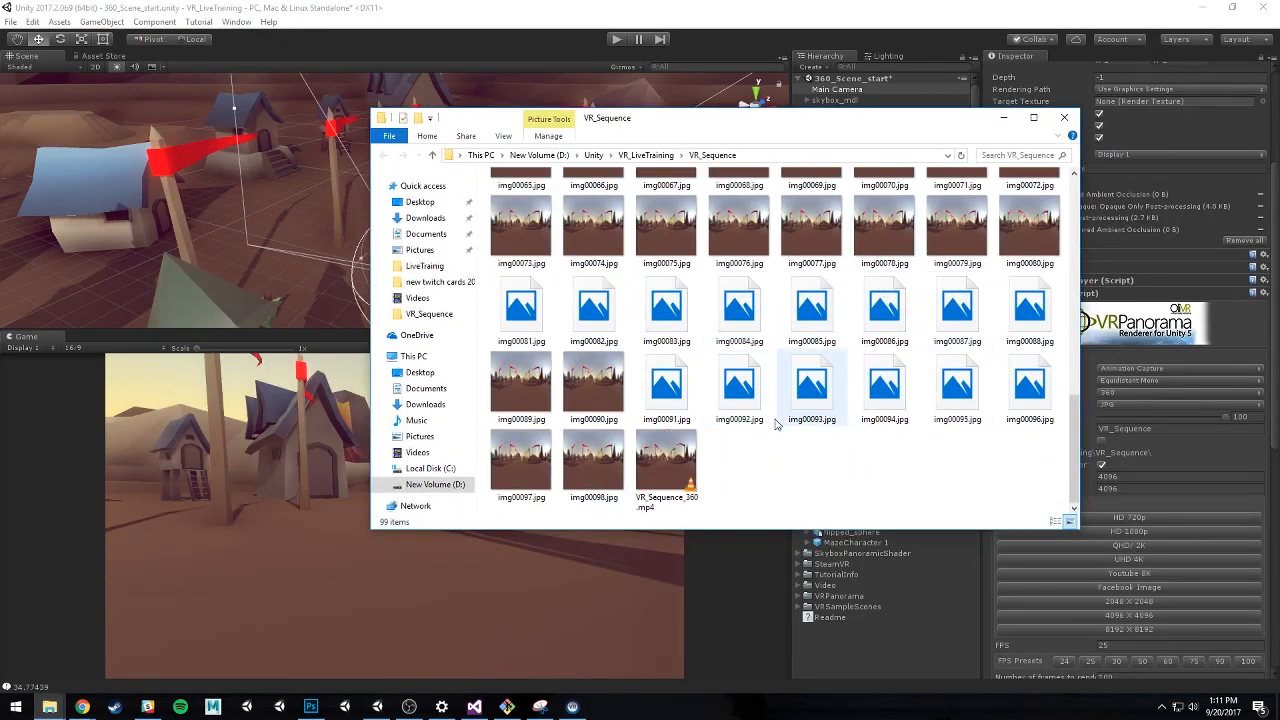
{"action": "left_click", "coordinate": [673, 467]}
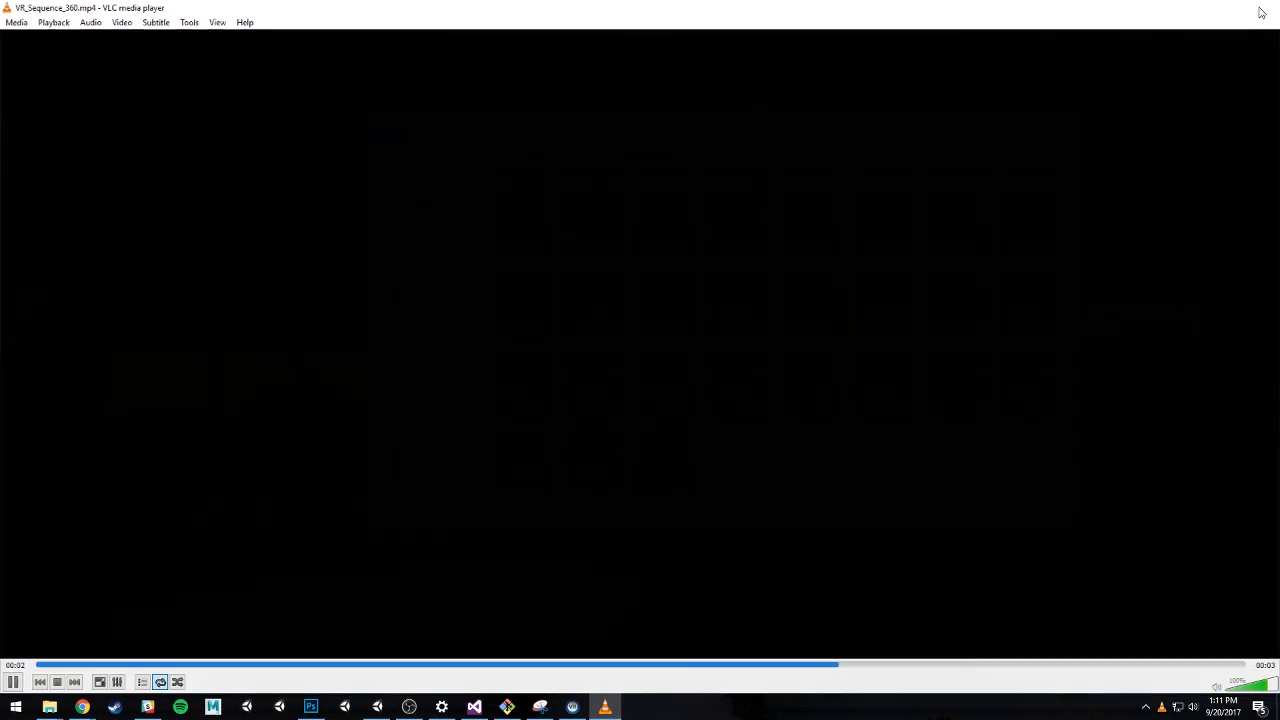
{"action": "left_click", "coordinate": [1263, 7]}
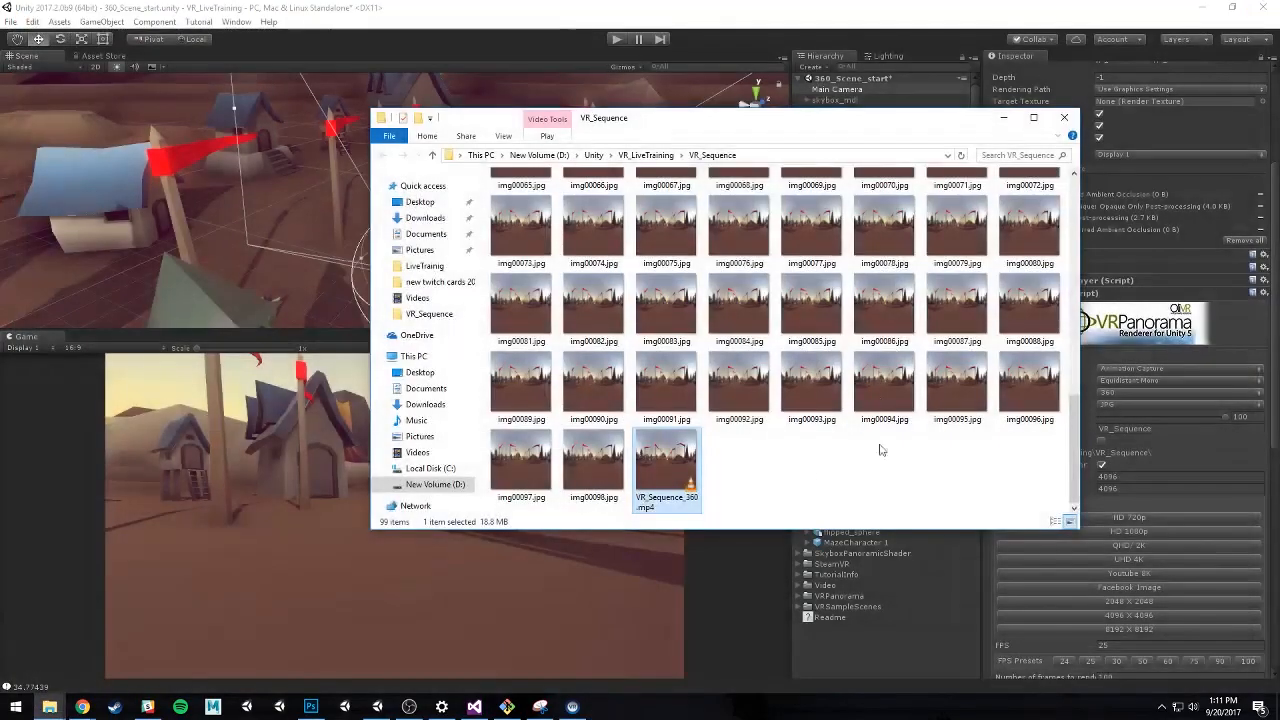
- Copy VR_Sequence_360.mp4 from the output folder into the Unity project's Assets\Video folder
{"action": "left_click", "coordinate": [673, 468]}
{"action": "left_click", "coordinate": [797, 43]}
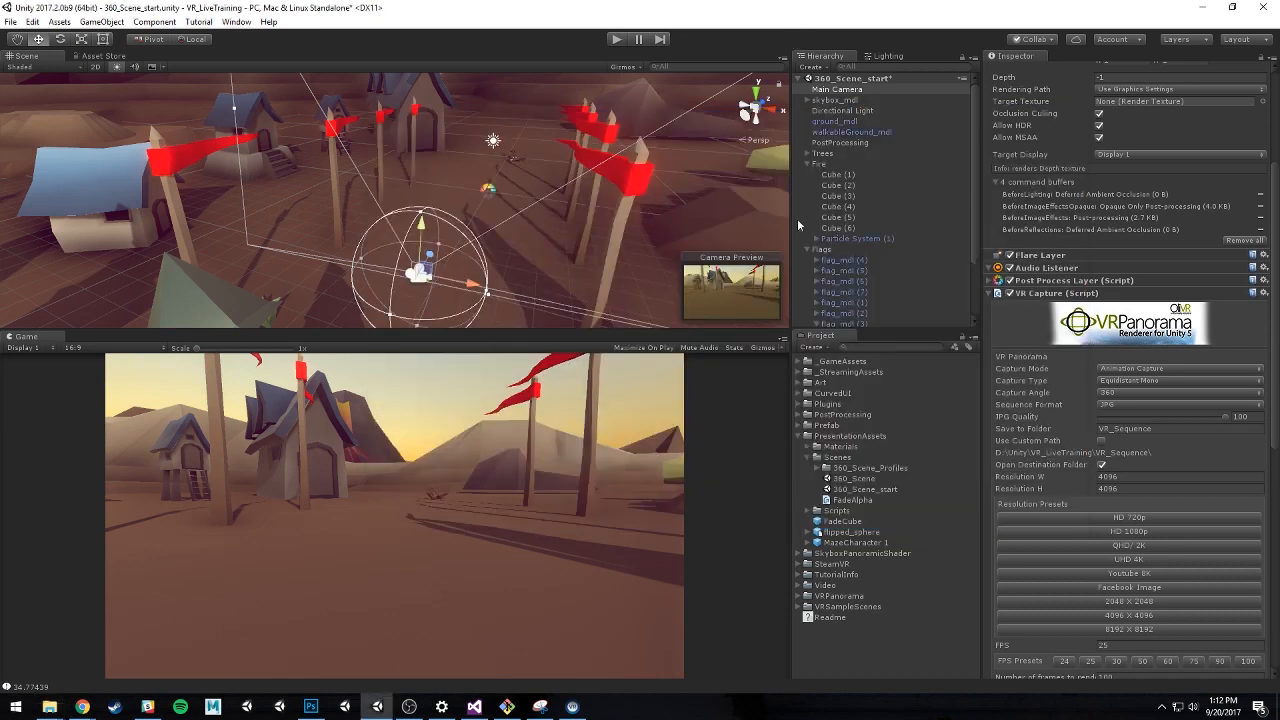
{"action": "left_click", "coordinate": [799, 441]}
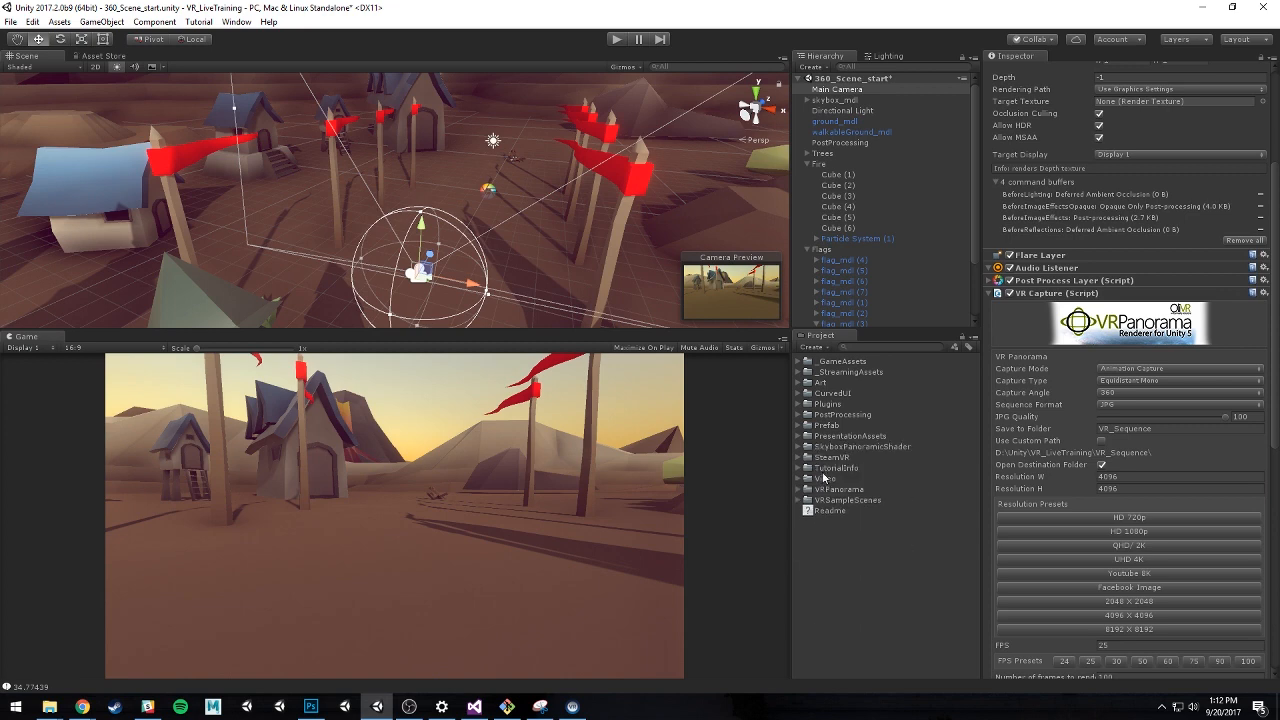
{"action": "left_click", "coordinate": [822, 480]}
{"action": "right_click", "coordinate": [822, 480]}
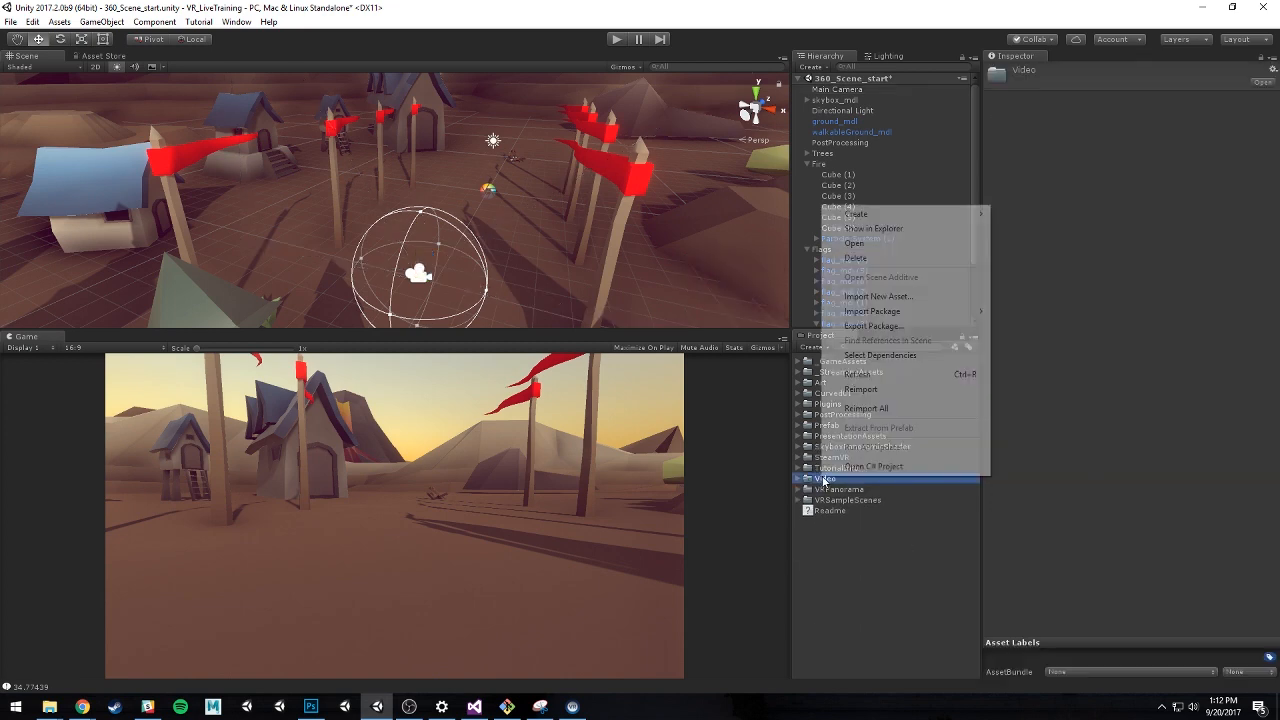
{"action": "left_click", "coordinate": [890, 229]}
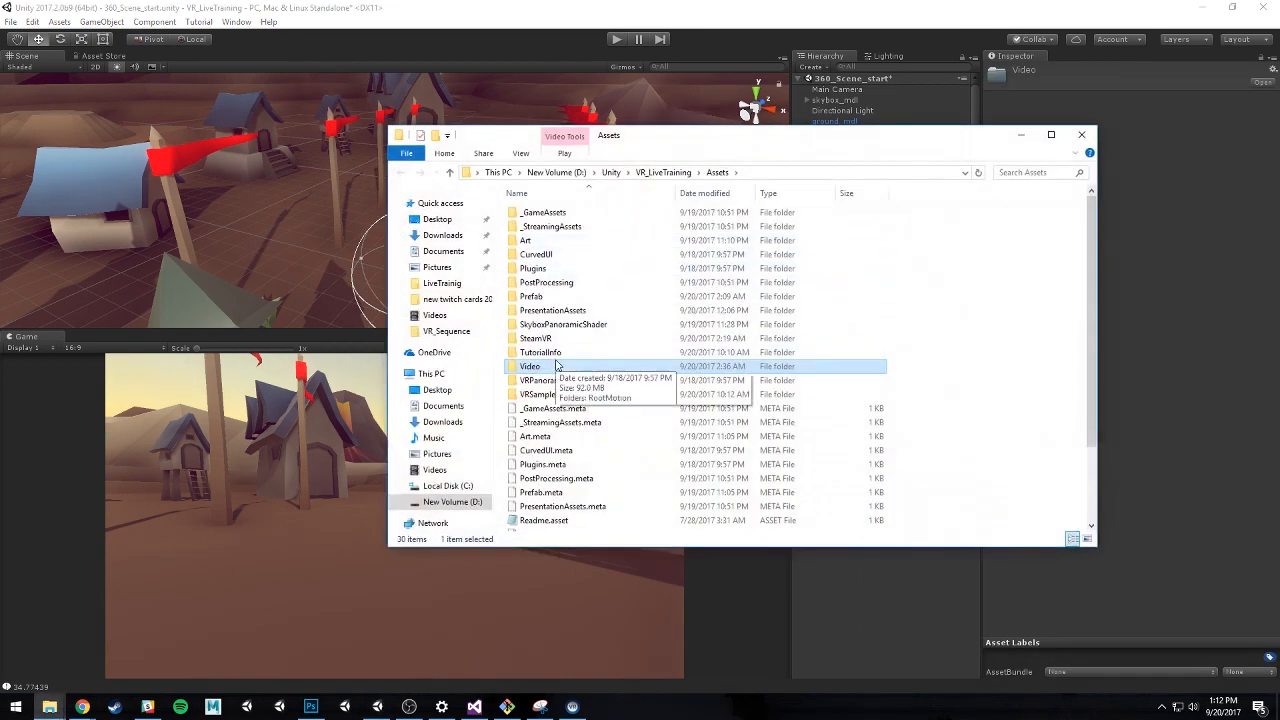
{"action": "double_click", "coordinate": [553, 368]}
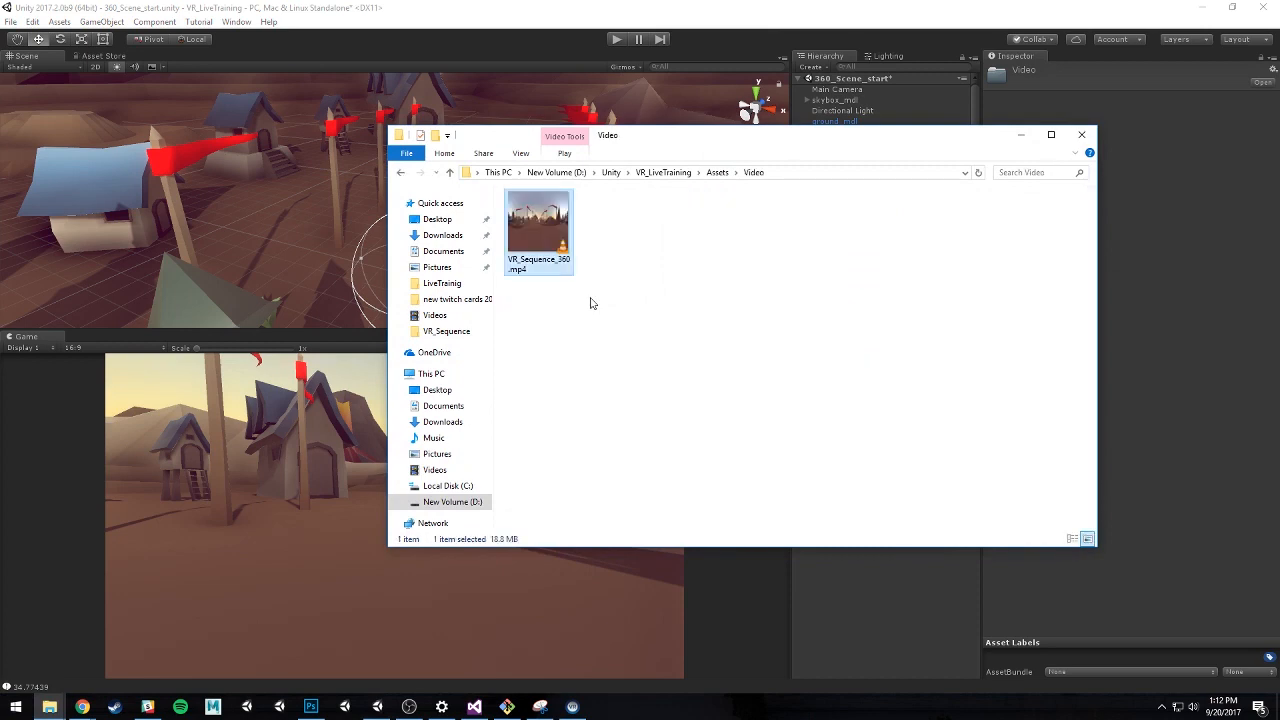
- Rename the copied video in the Video folder as VR_Sequence_1.mp4
{"action": "left_click", "coordinate": [558, 258]}
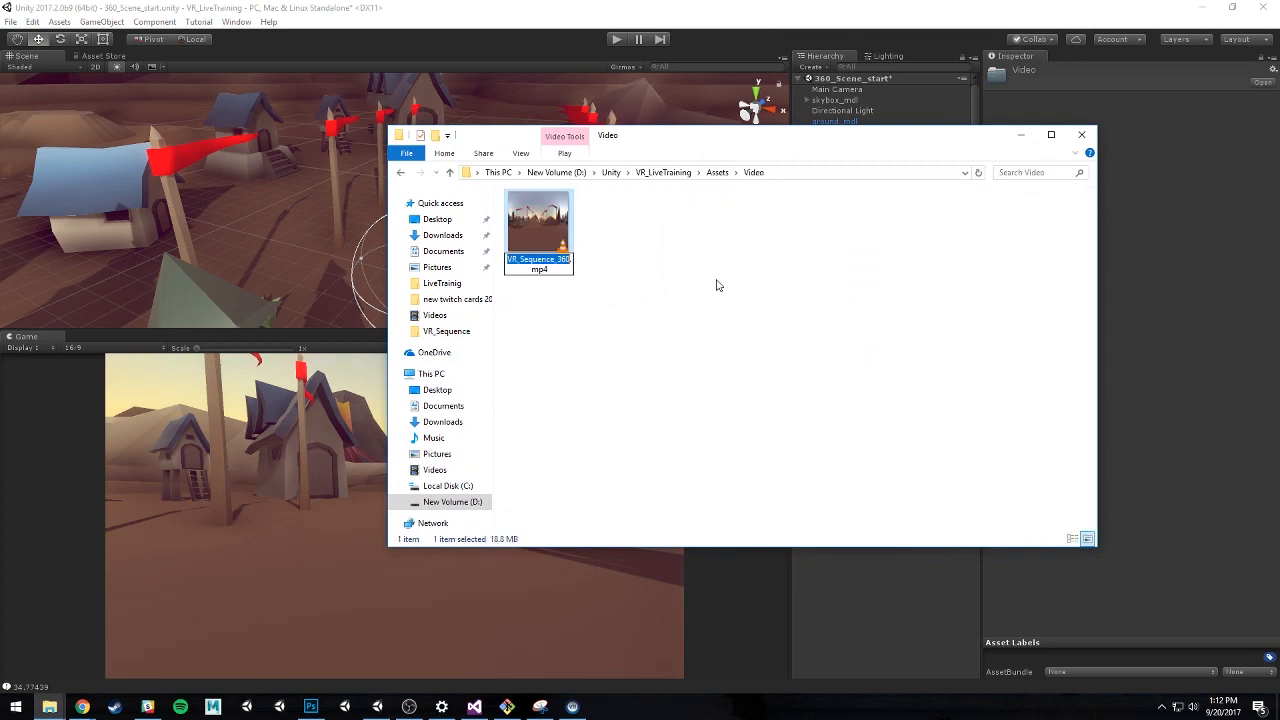
{"action": "key", "text": "Right"}
{"action": "key", "text": "BackSpace"}
{"action": "key", "text": "BackSpace"}
{"action": "key", "text": "BackSpace"}
{"action": "type", "text": "1"}
{"action": "key", "text": "Return"}
- Return to Unity and inspect the VR_Sequence_1 clip's import settings and preview in the Video folder, then deselect it
{"action": "left_click", "coordinate": [43, 454]}
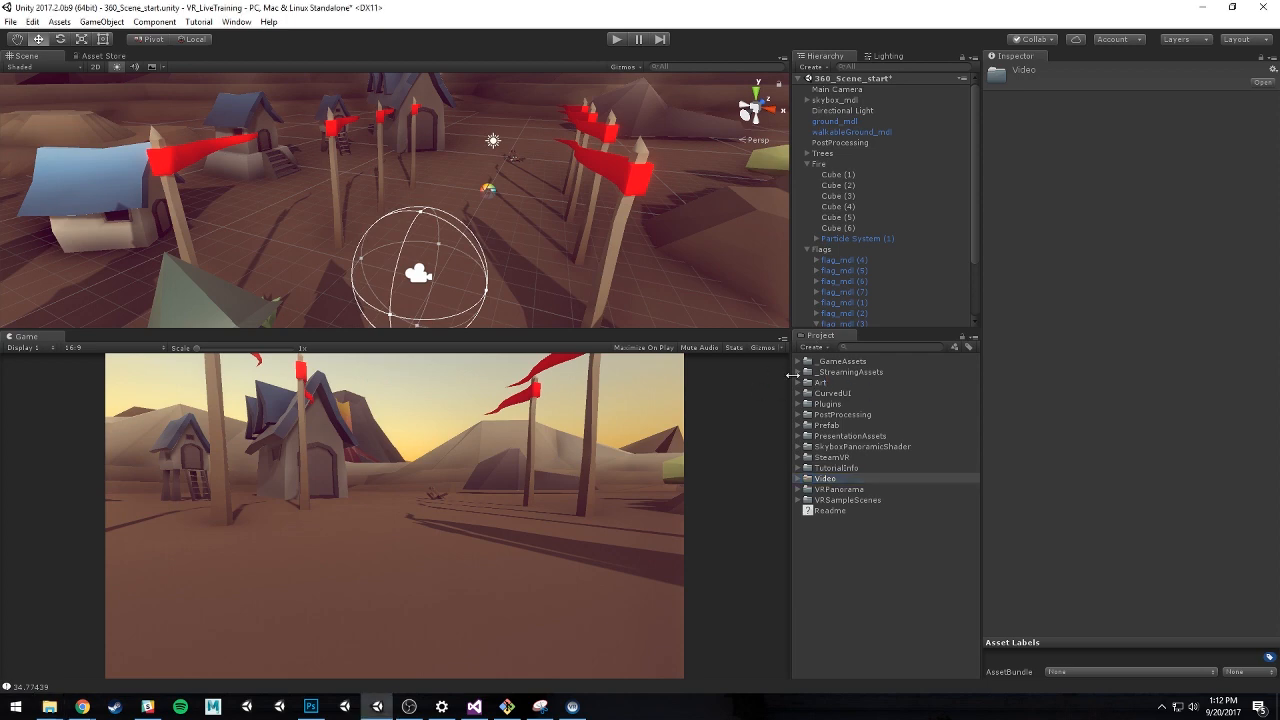
{"action": "left_click", "coordinate": [798, 478]}
{"action": "left_click", "coordinate": [830, 489]}
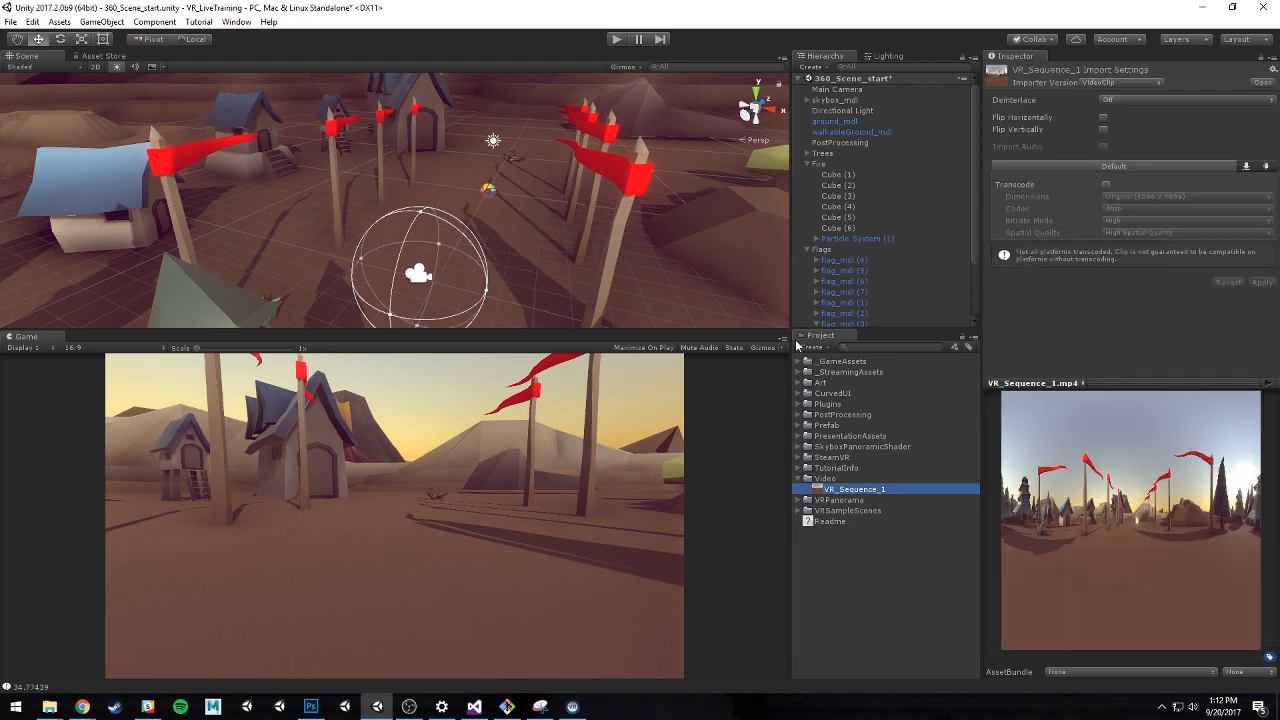
{"action": "left_click", "coordinate": [894, 565]}
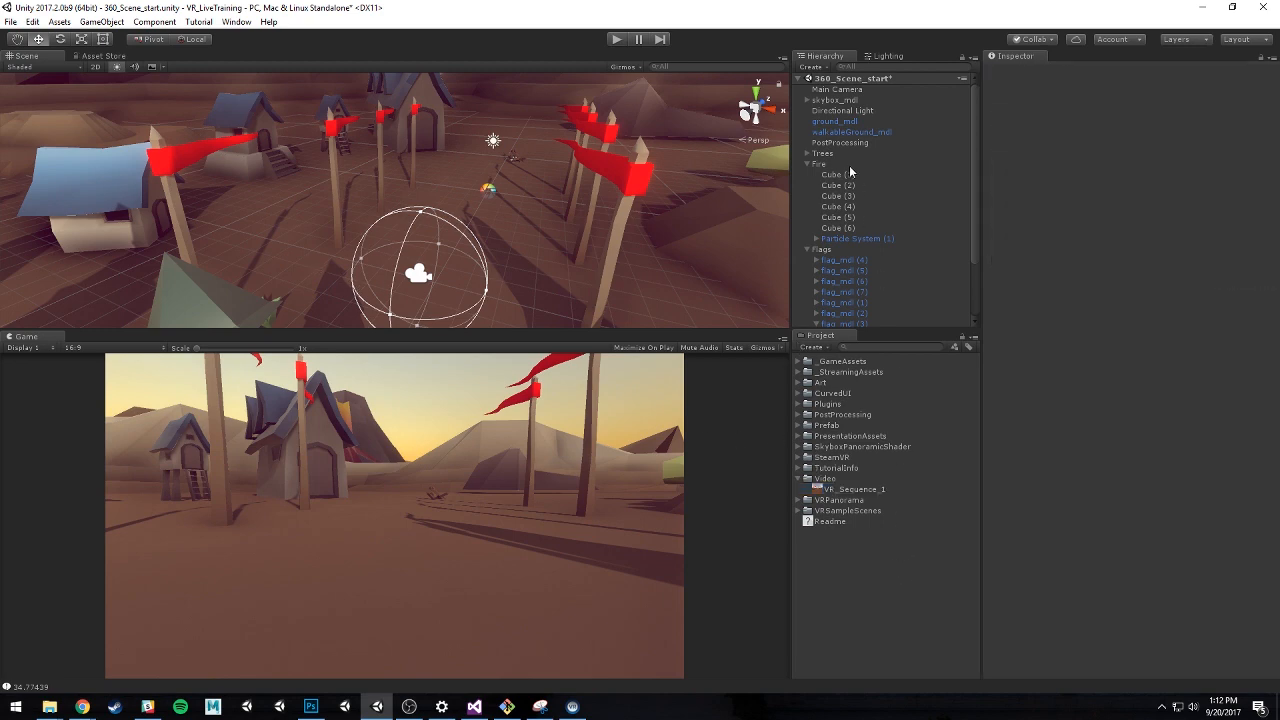
- Select the Main Camera and review its VR Capture output folder and resolution settings
{"action": "left_click", "coordinate": [856, 90]}
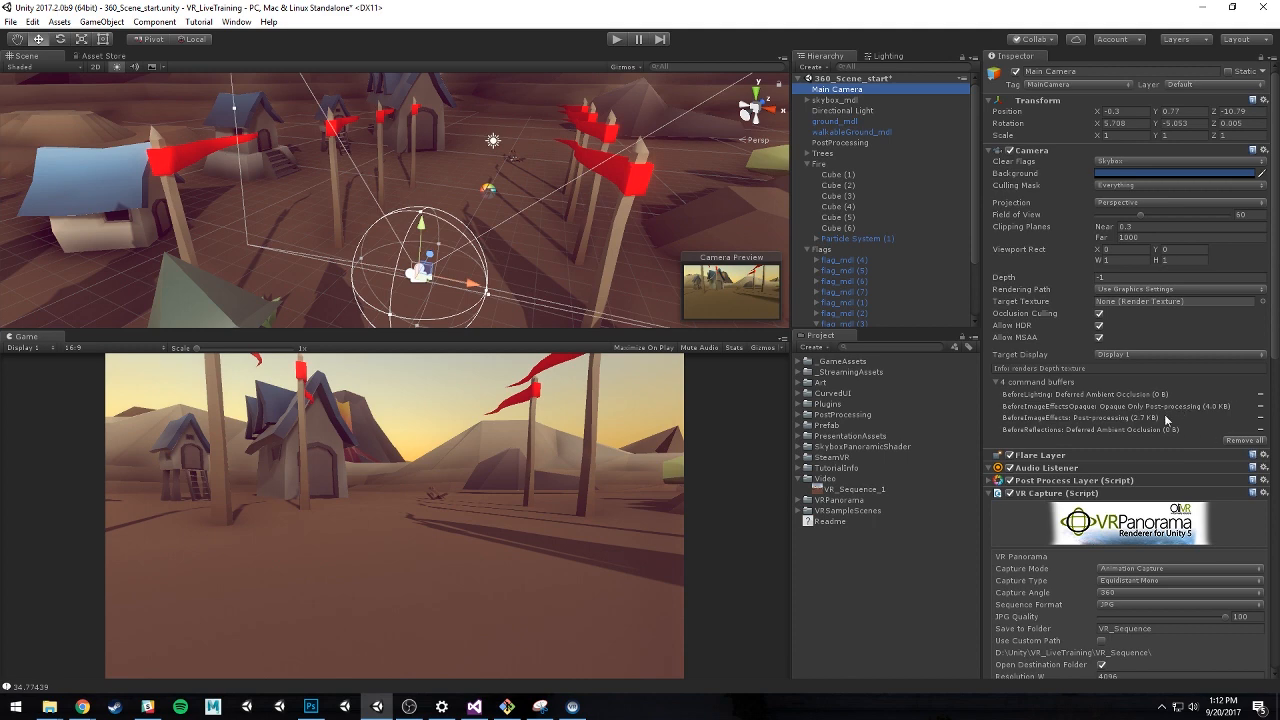
{"action": "scroll", "coordinate": [1140, 430], "scroll_direction": "down", "scroll_amount": 3}
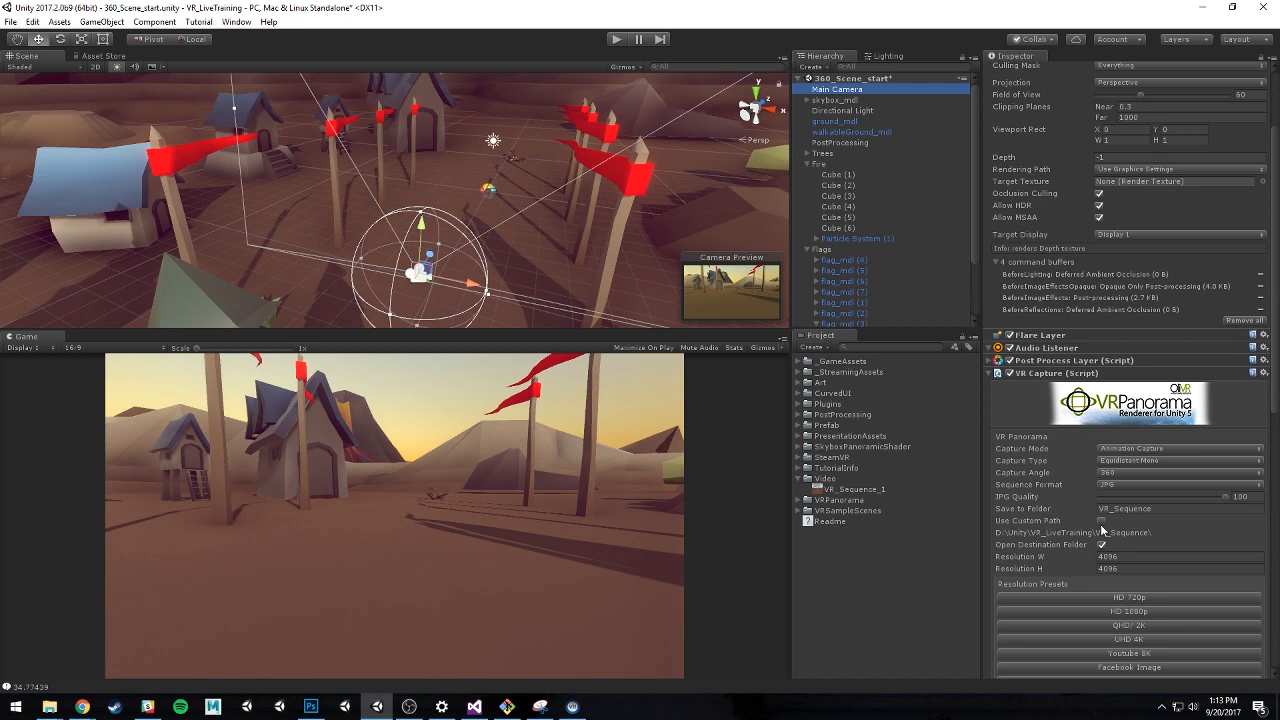
{"action": "scroll", "coordinate": [1089, 506], "scroll_direction": "down", "scroll_amount": 2}
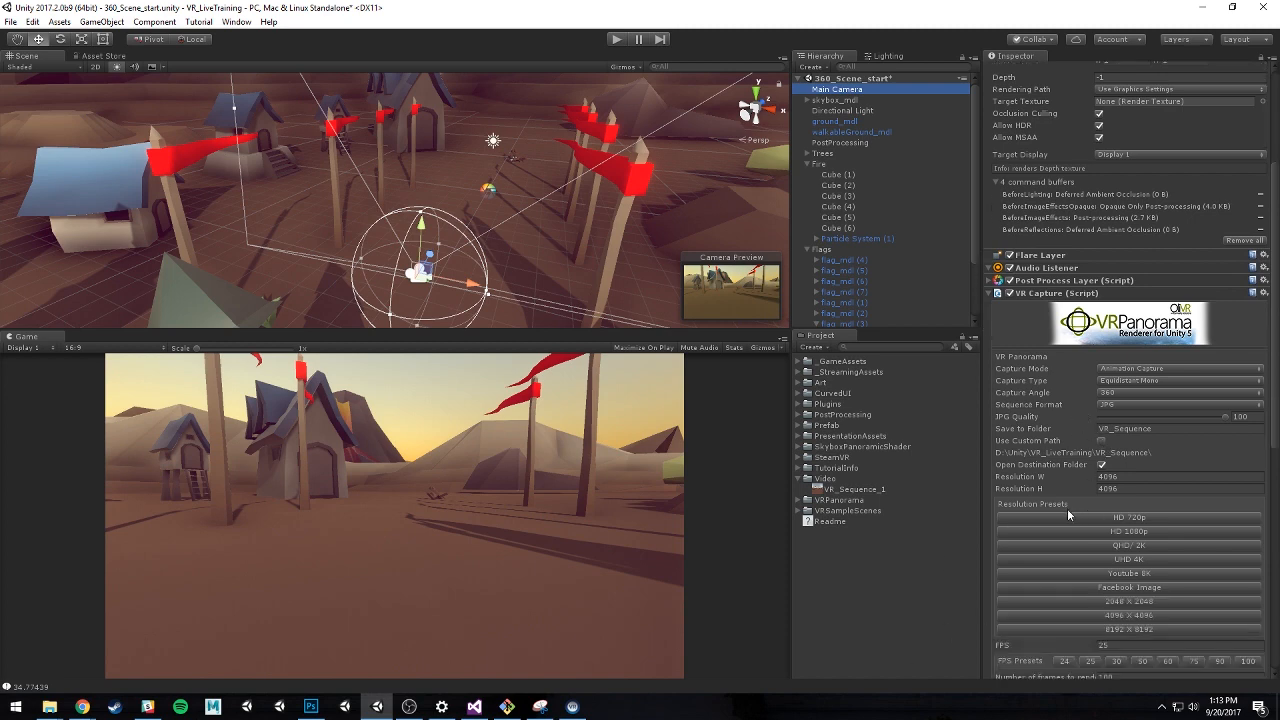